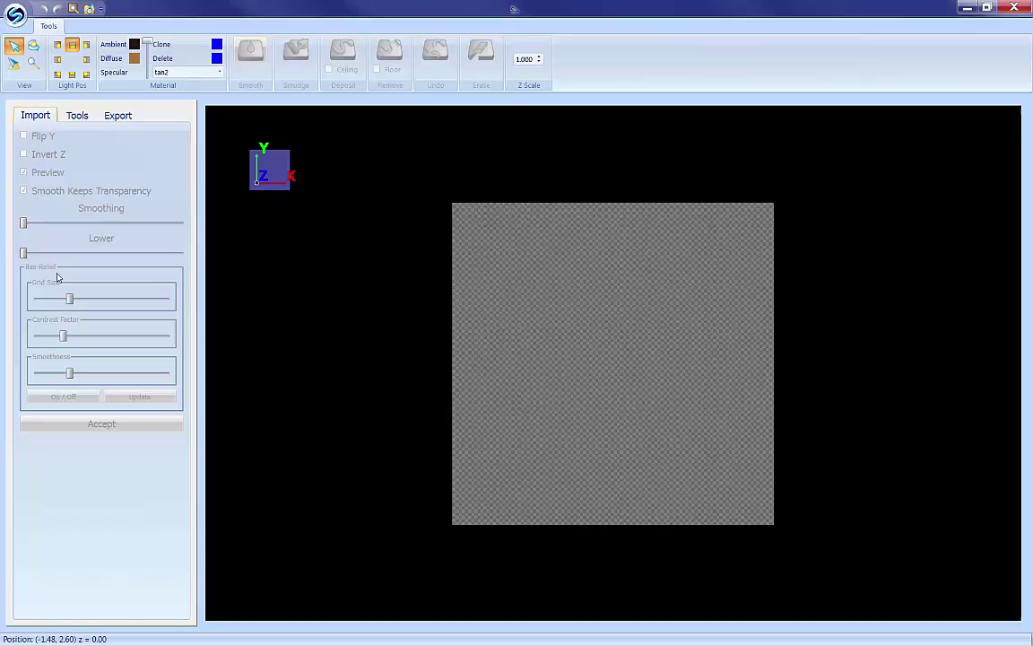
- Load the disney_castle model file into Patterns Sculptor
{"action": "left_click", "coordinate": [16, 15]}
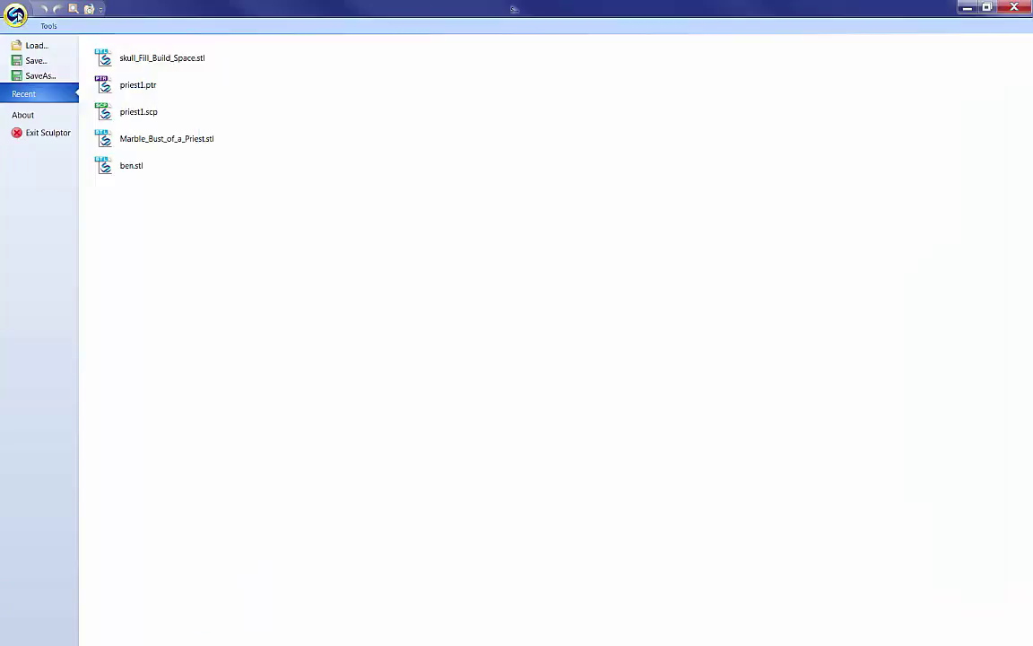
{"action": "left_click", "coordinate": [39, 48]}
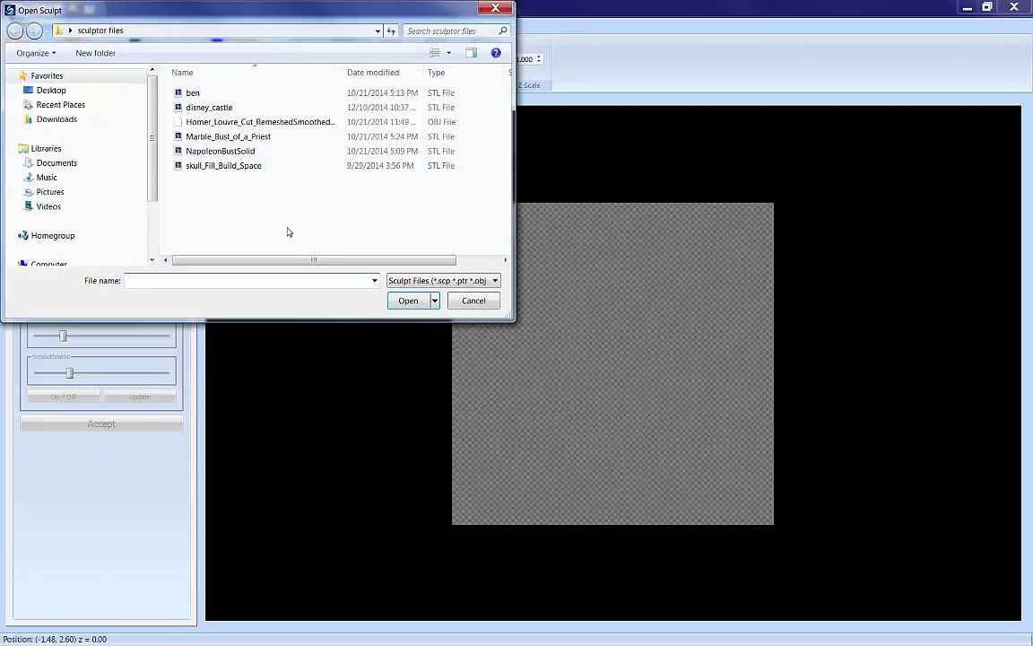
{"action": "left_click", "coordinate": [205, 106]}
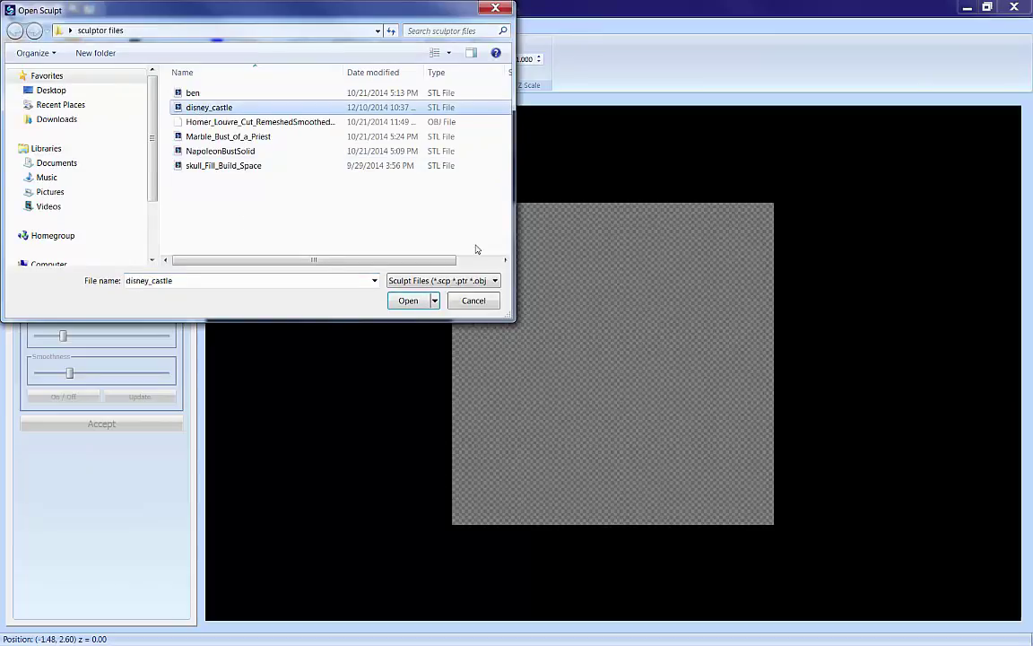
{"action": "left_click", "coordinate": [415, 300]}
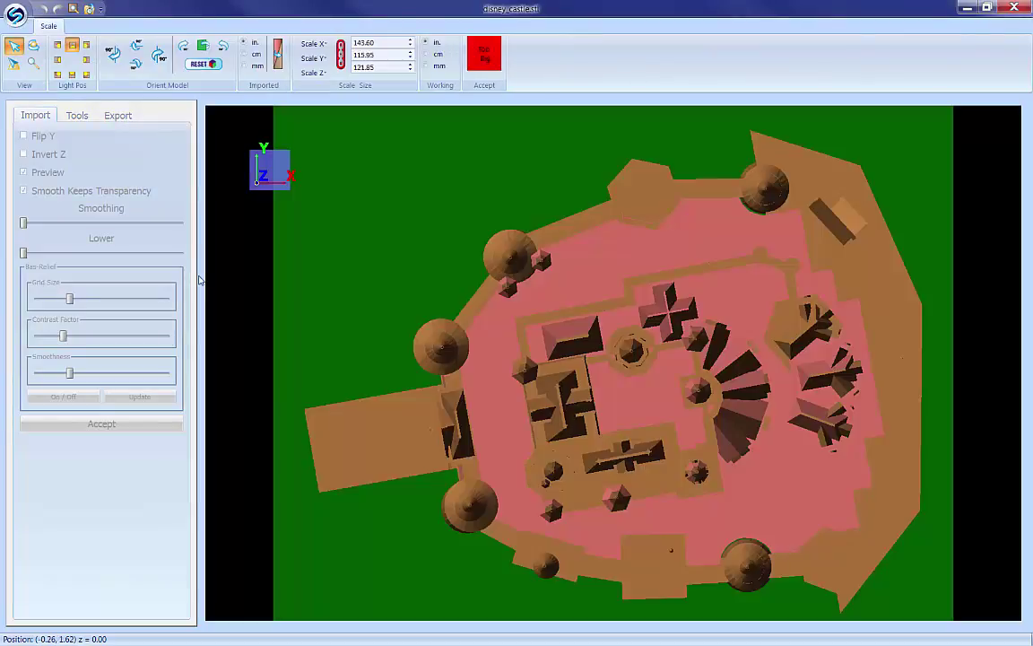
- Rotate the castle upright so its main entrance faces front (X 115.95, Y 121.85, Z 143.60)
{"action": "left_click_drag", "start_coordinate": [642, 517], "coordinate": [619, 572]}
{"action": "scroll", "coordinate": [631, 489], "scroll_direction": "down", "scroll_amount": 5}
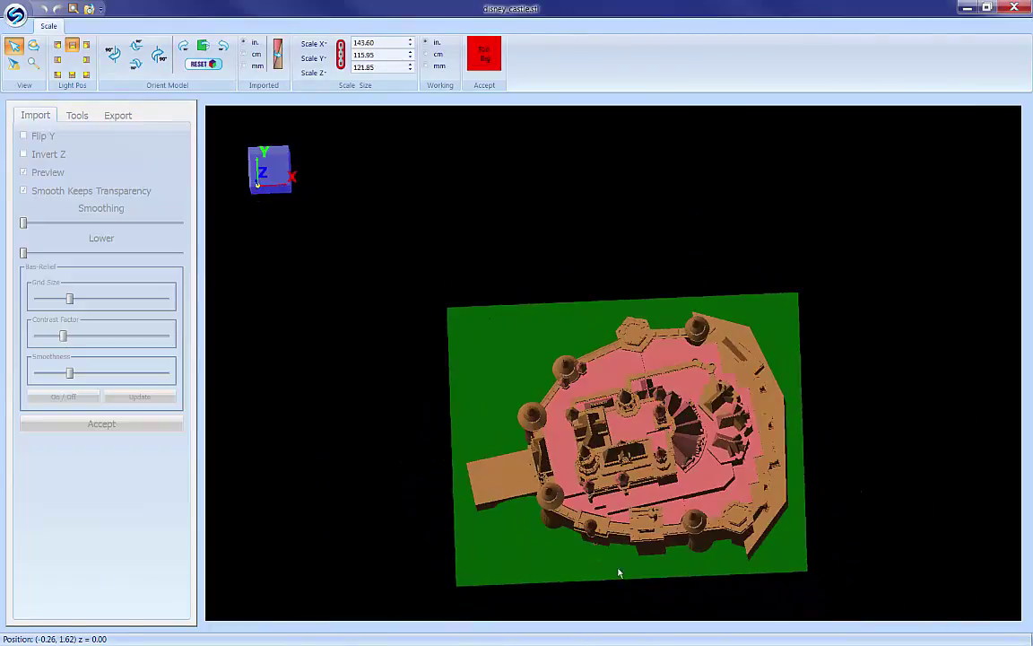
{"action": "left_click", "coordinate": [130, 43]}
{"action": "left_click_drag", "start_coordinate": [657, 486], "coordinate": [538, 421]}
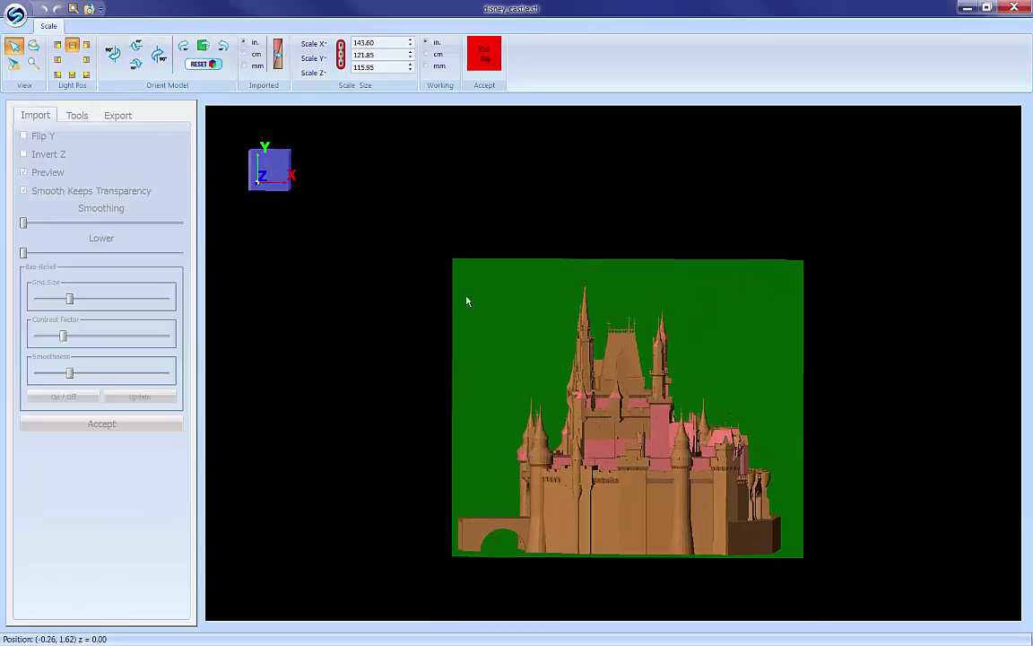
{"action": "left_click", "coordinate": [245, 149]}
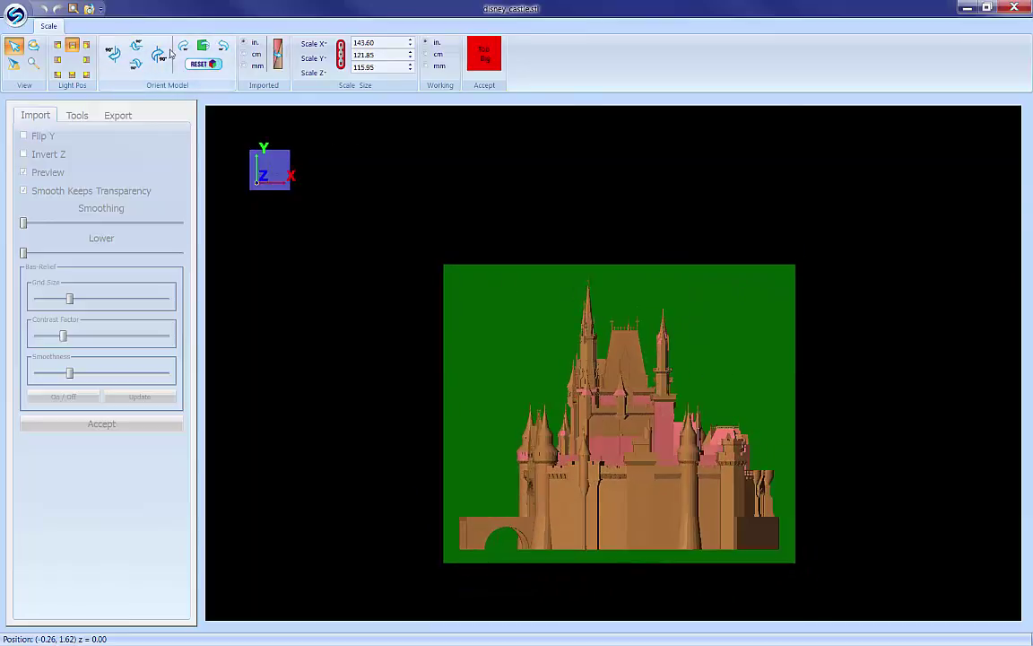
{"action": "left_click", "coordinate": [140, 47]}
{"action": "scroll", "coordinate": [610, 455], "scroll_direction": "up", "scroll_amount": 1}
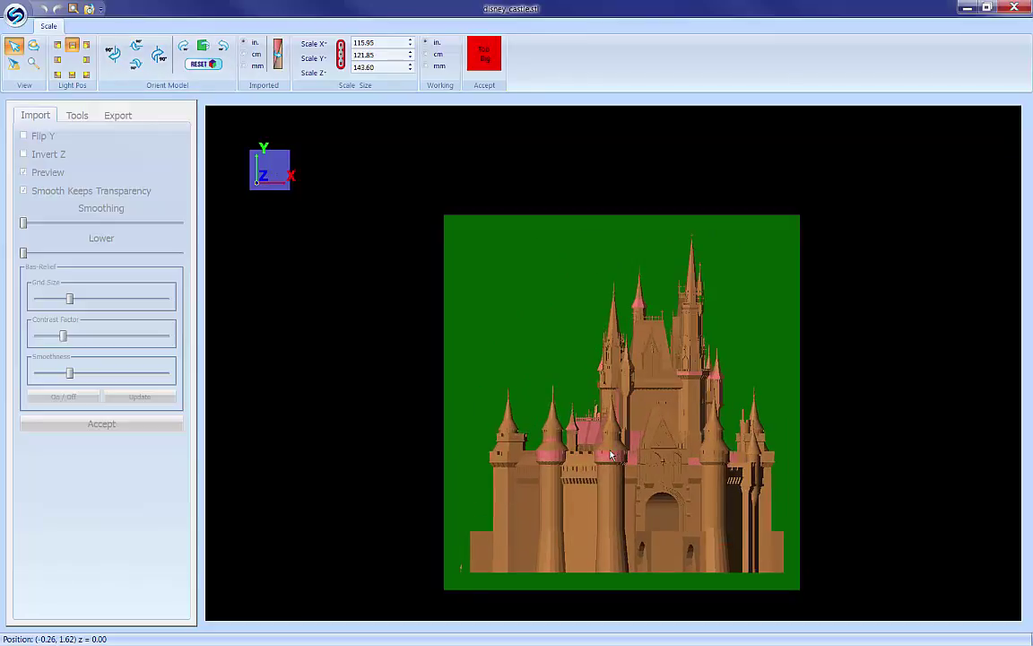
{"action": "scroll", "coordinate": [551, 413], "scroll_direction": "up", "scroll_amount": 1}
{"action": "scroll", "coordinate": [552, 413], "scroll_direction": "down", "scroll_amount": 1}
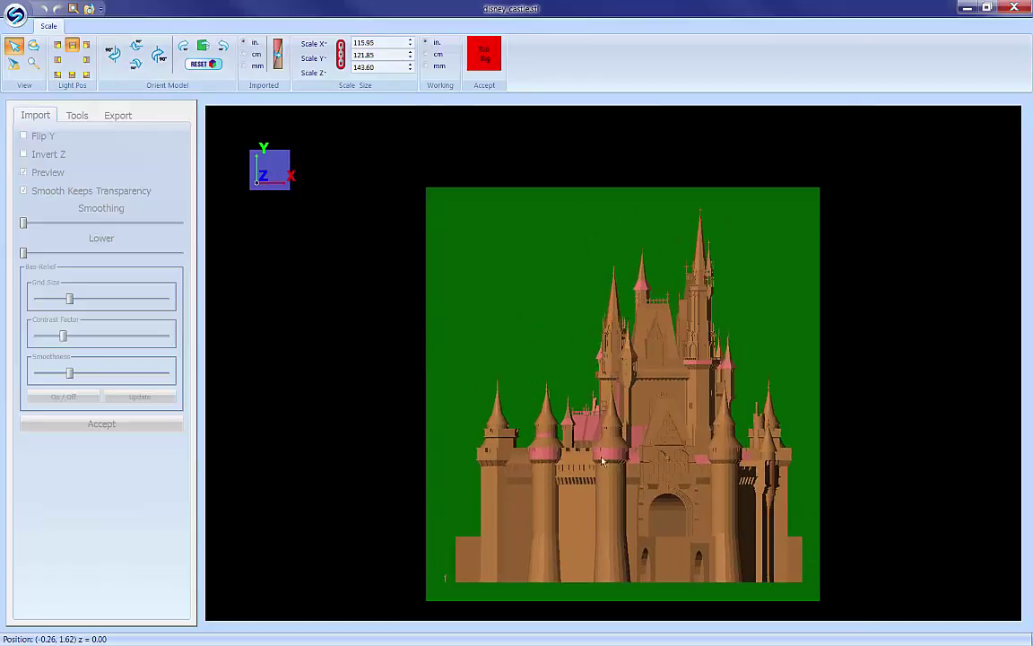
- Scale the castle to 12 inches tall (X 11.42, Z 14.14) and accept it as a relief
{"action": "double_click", "coordinate": [386, 56]}
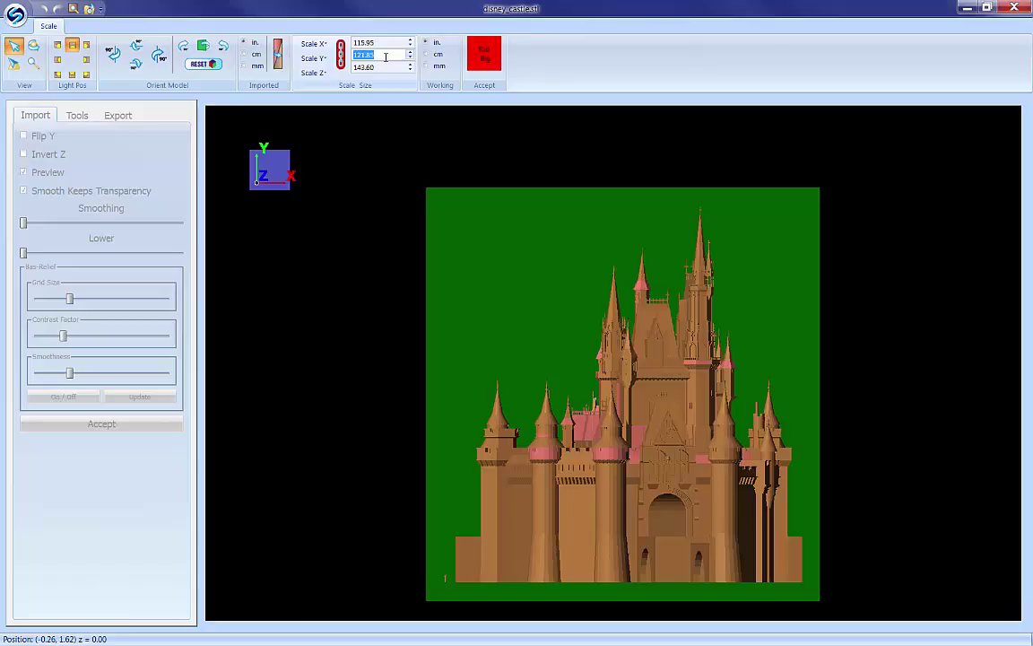
{"action": "type", "text": "12"}
{"action": "left_click", "coordinate": [384, 67]}
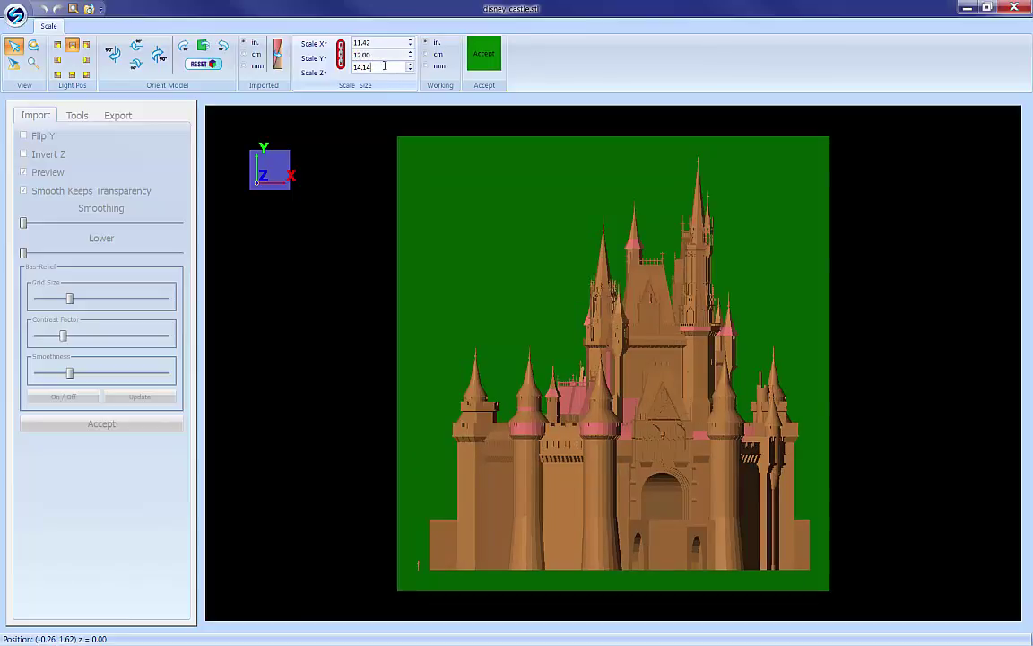
{"action": "left_click", "coordinate": [484, 56]}
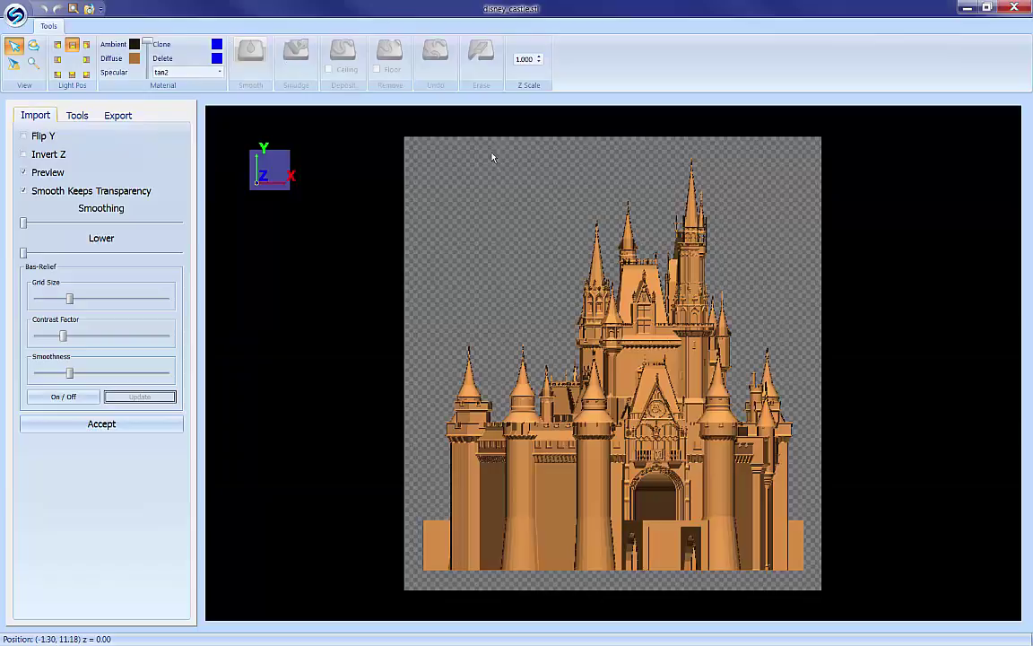
- Nudge the Lower amount up slightly so the block beneath the entrance becomes shallower
{"action": "left_click_drag", "start_coordinate": [576, 399], "coordinate": [541, 394]}
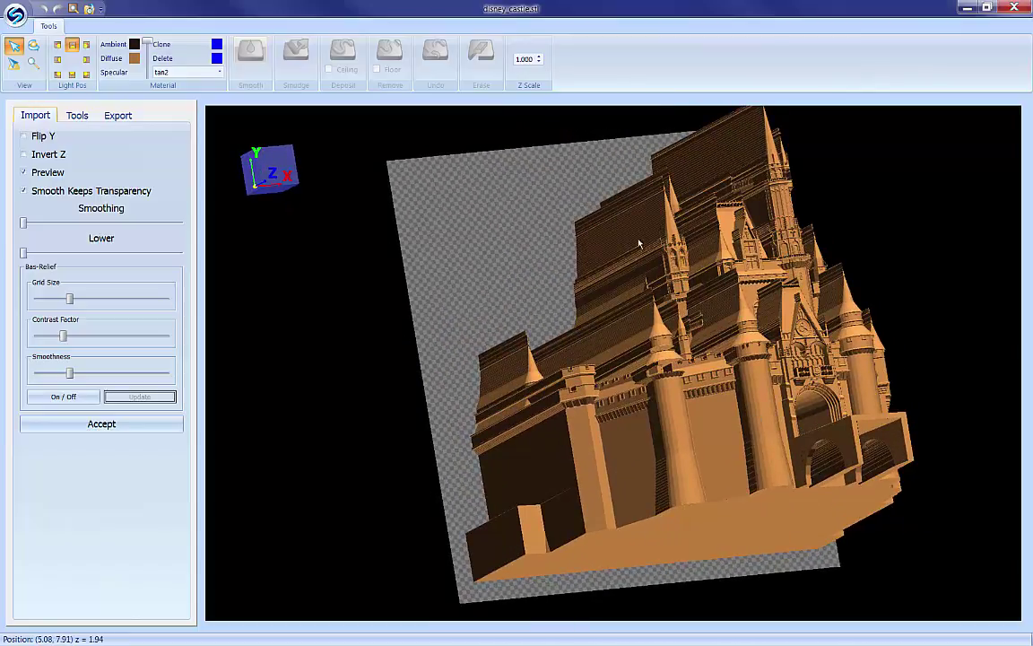
{"action": "left_click_drag", "start_coordinate": [640, 243], "coordinate": [588, 337]}
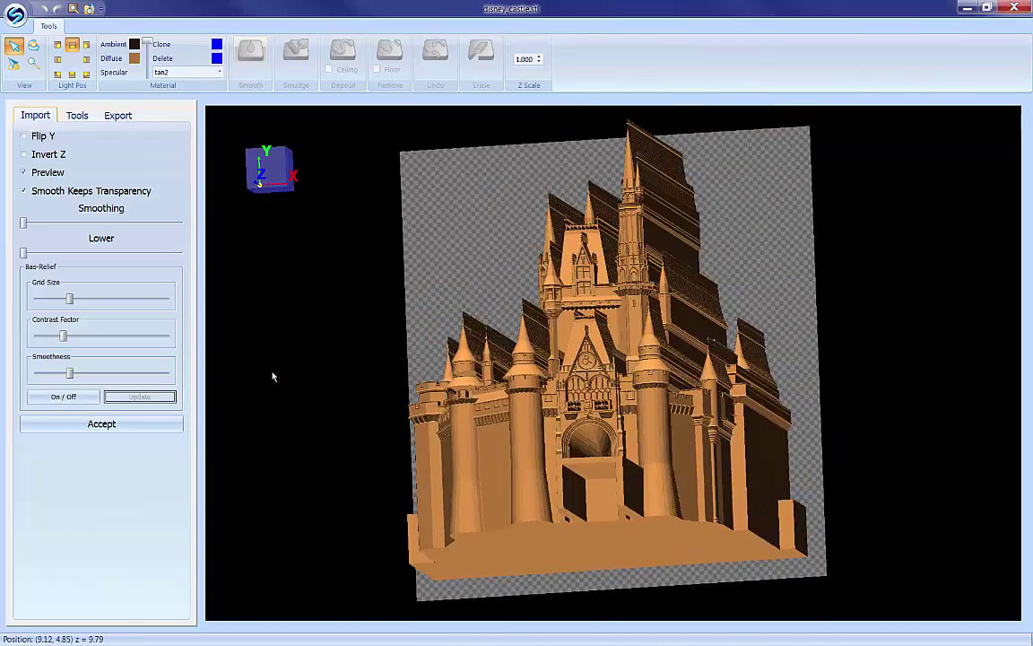
{"action": "left_click", "coordinate": [24, 253]}
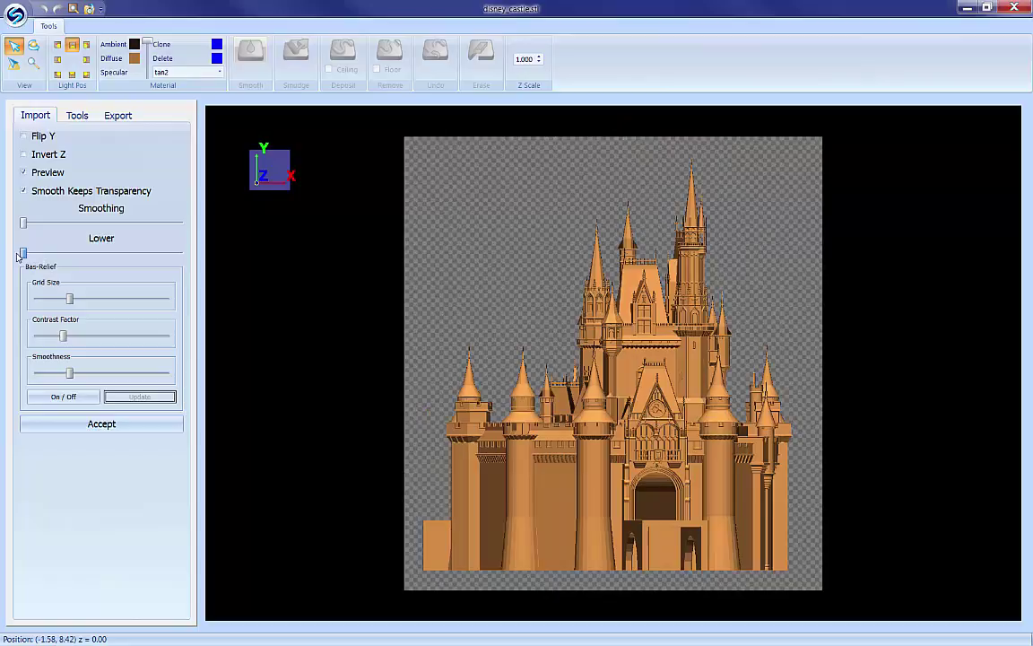
{"action": "left_click_drag", "start_coordinate": [645, 359], "coordinate": [664, 458]}
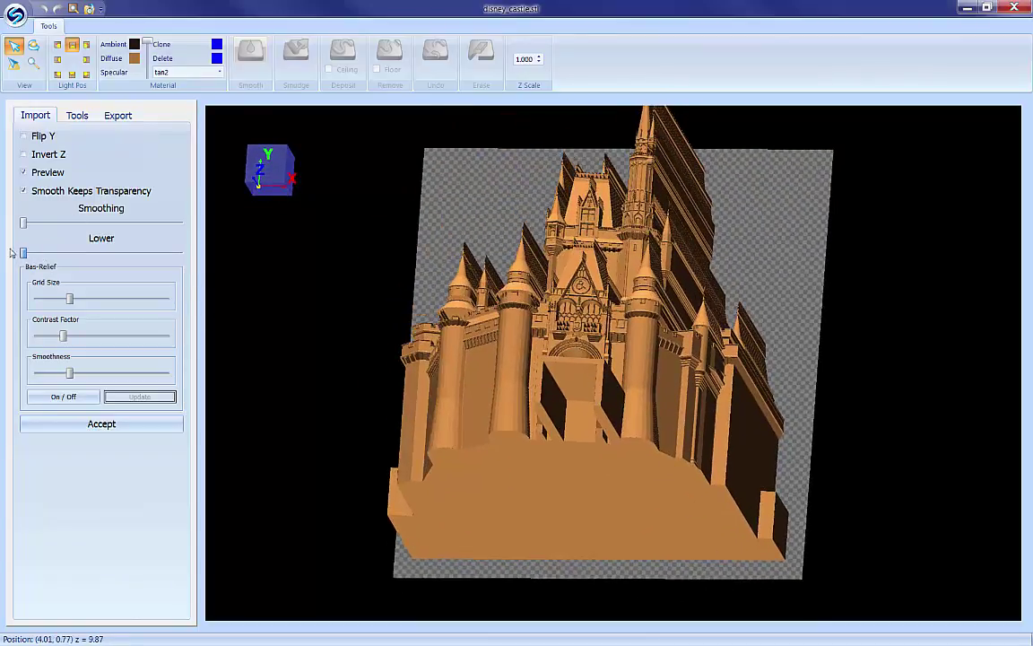
{"action": "left_click_drag", "start_coordinate": [24, 252], "coordinate": [37, 256]}
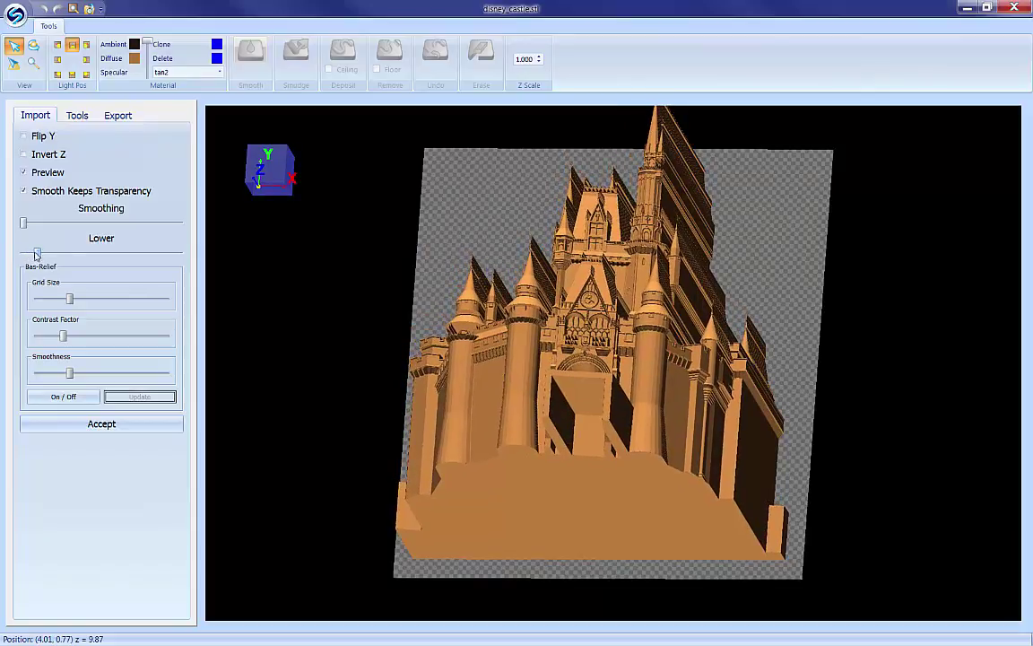
{"action": "left_click_drag", "start_coordinate": [510, 364], "coordinate": [538, 179]}
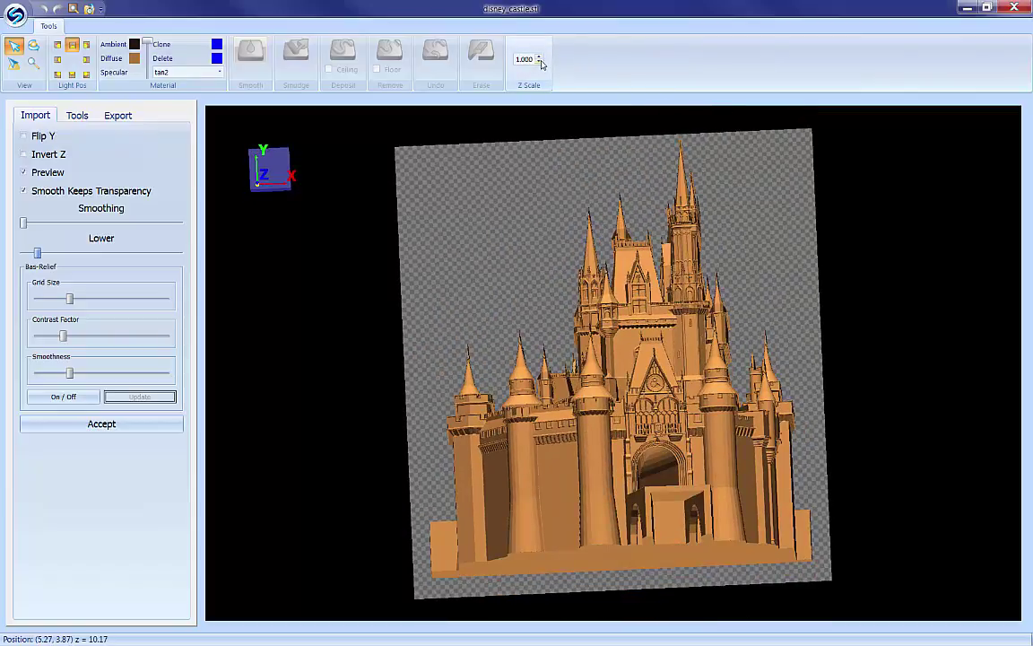
- Step the Z Scale down from 1.000 to 0.100
{"action": "left_click", "coordinate": [540, 62]}
{"action": "left_click", "coordinate": [539, 62]}
{"action": "left_click", "coordinate": [539, 62]}
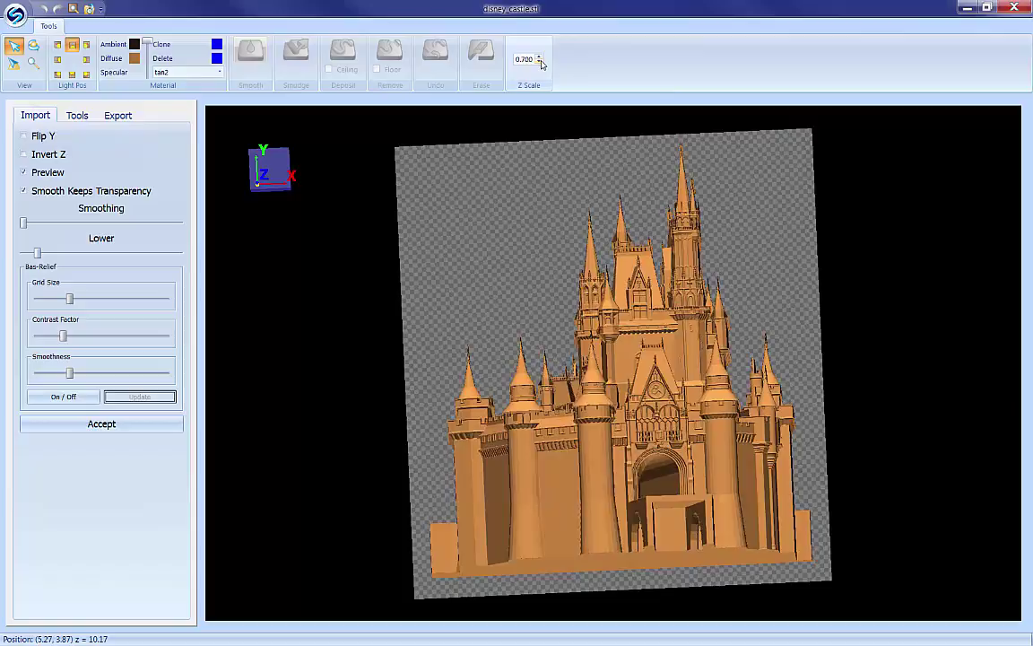
{"action": "left_click", "coordinate": [539, 62]}
{"action": "left_click", "coordinate": [539, 61]}
{"action": "left_click", "coordinate": [539, 62]}
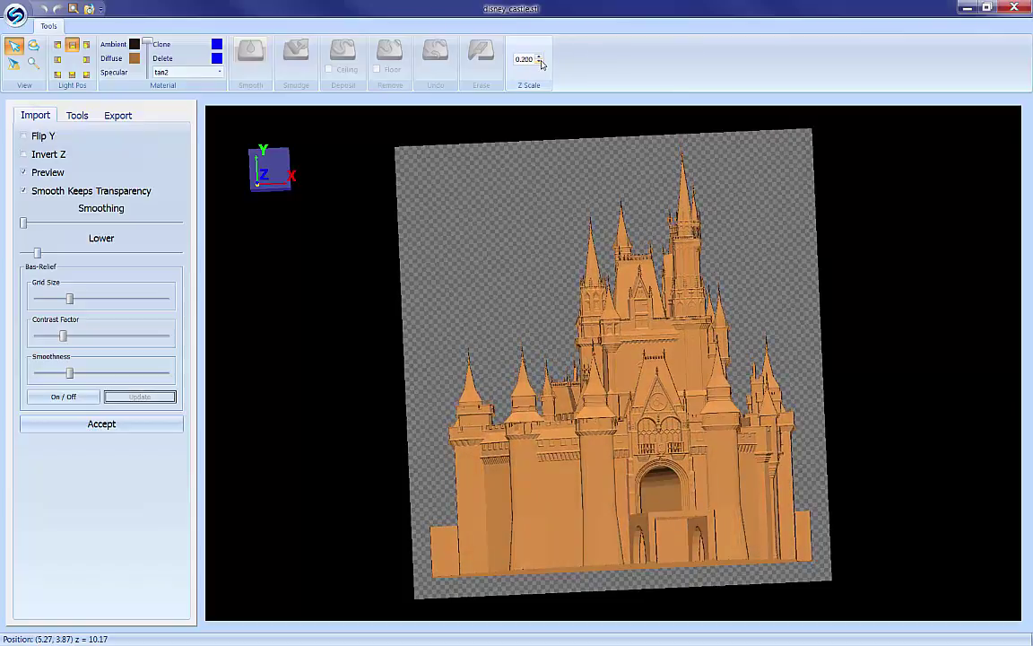
{"action": "left_click", "coordinate": [539, 62]}
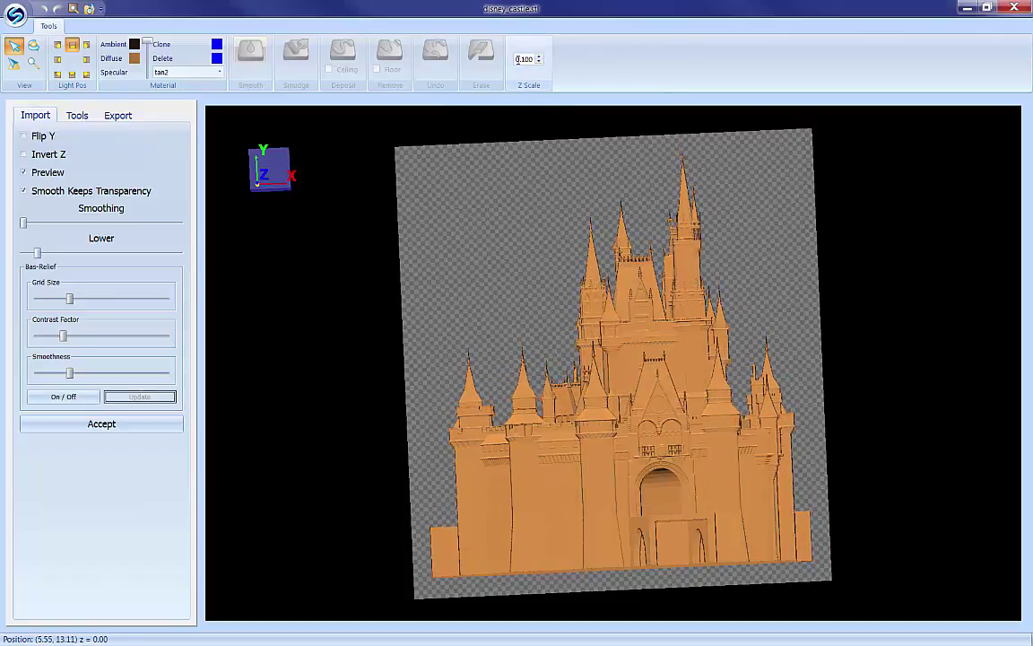
- Tilt and zoom the view to check how flat the castle relief now is
{"action": "left_click_drag", "start_coordinate": [541, 360], "coordinate": [662, 475]}
{"action": "scroll", "coordinate": [657, 447], "scroll_direction": "up", "scroll_amount": 2}
{"action": "scroll", "coordinate": [659, 457], "scroll_direction": "down", "scroll_amount": 5}
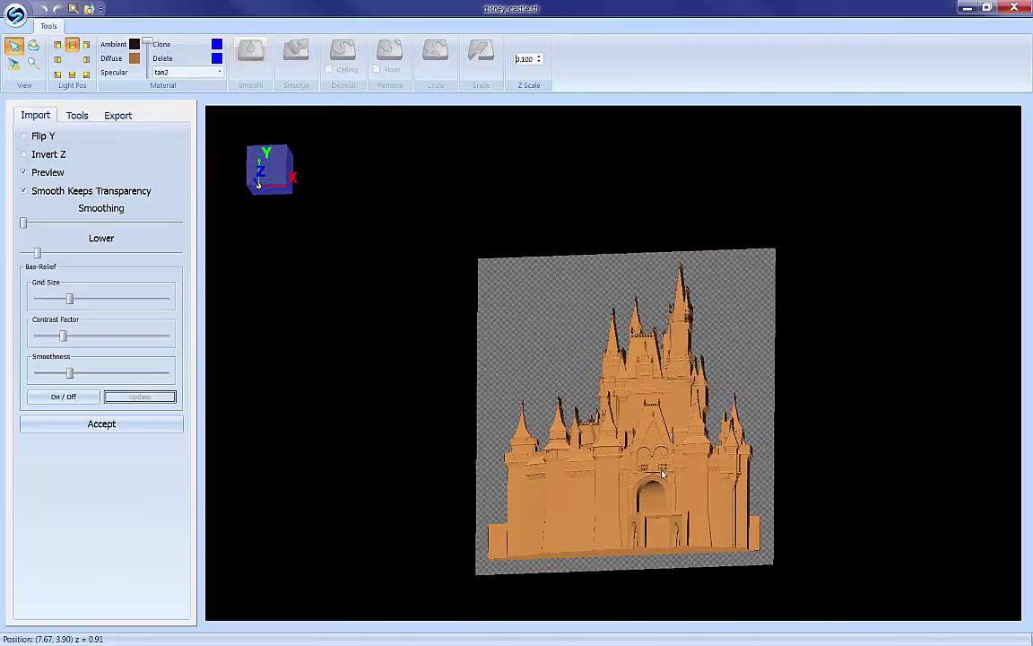
{"action": "scroll", "coordinate": [662, 475], "scroll_direction": "up", "scroll_amount": 5}
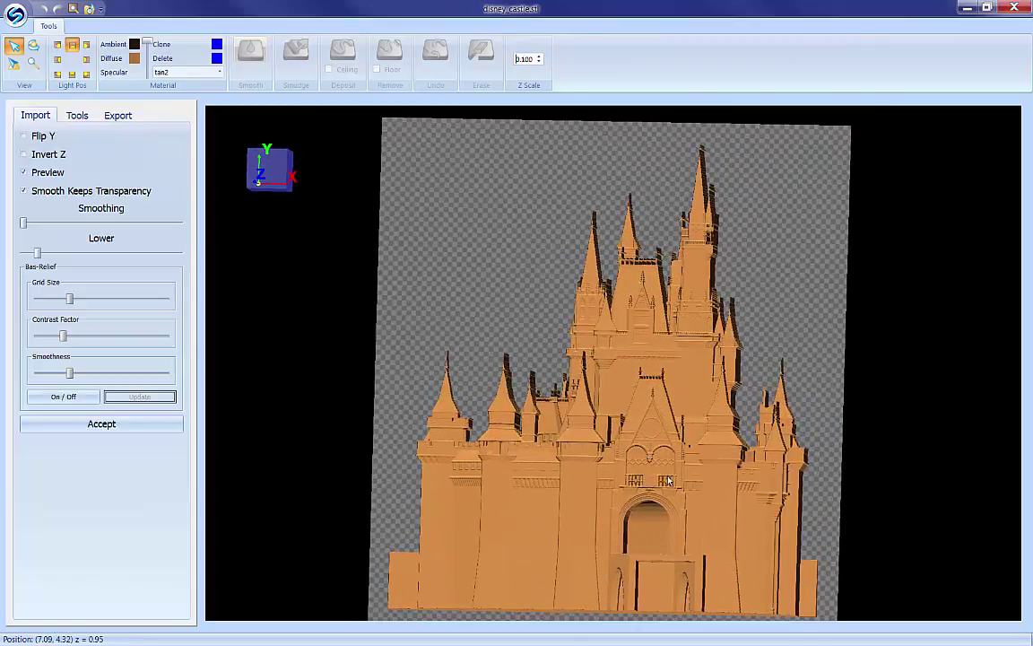
{"action": "scroll", "coordinate": [677, 467], "scroll_direction": "down", "scroll_amount": 3}
{"action": "scroll", "coordinate": [693, 450], "scroll_direction": "up", "scroll_amount": 3}
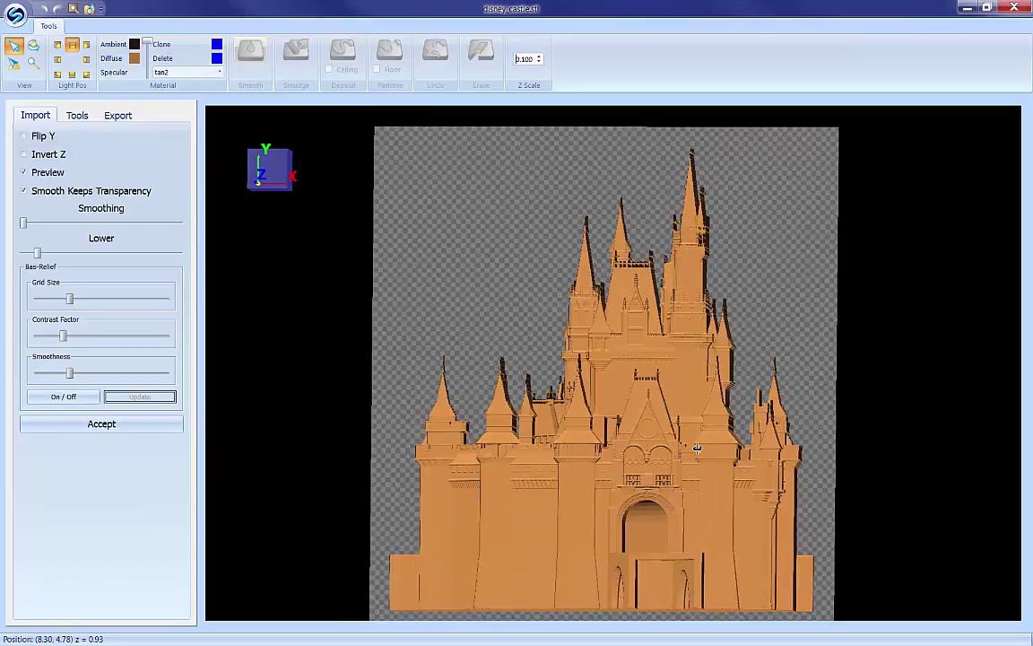
{"action": "left_click_drag", "start_coordinate": [697, 447], "coordinate": [584, 473]}
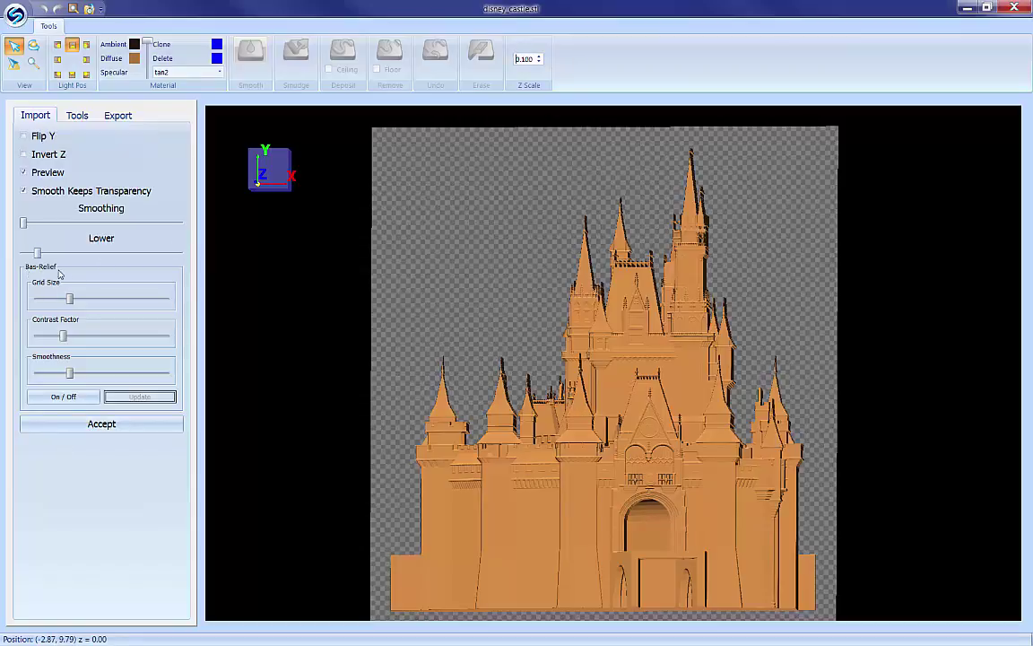
- Enable bas-relief, raise Contrast Factor and Smoothness, and update the castle relief
{"action": "left_click", "coordinate": [65, 398]}
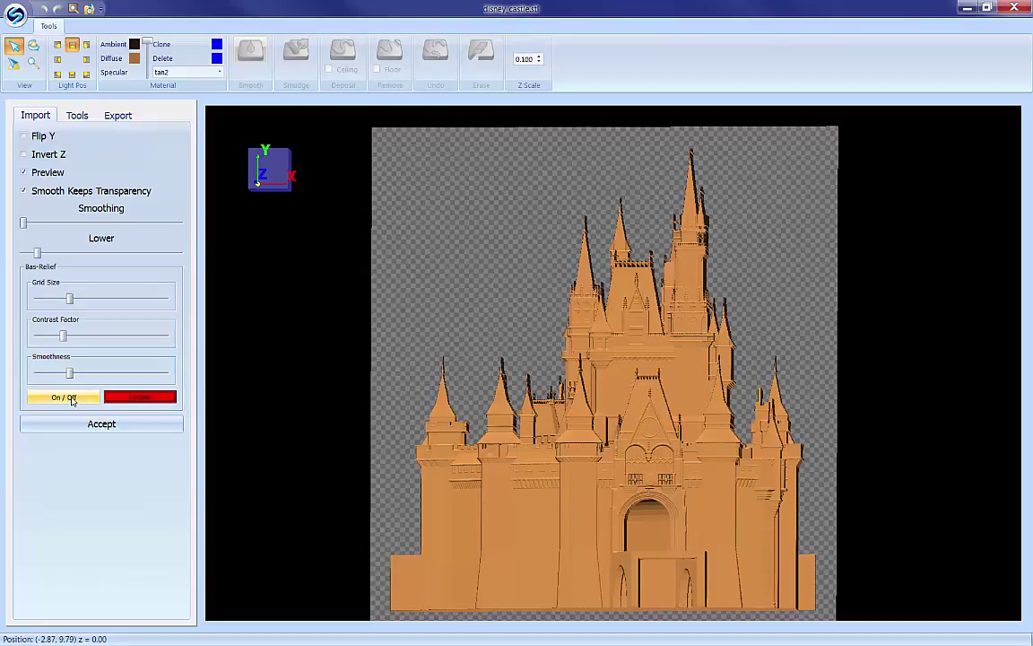
{"action": "left_click", "coordinate": [88, 336]}
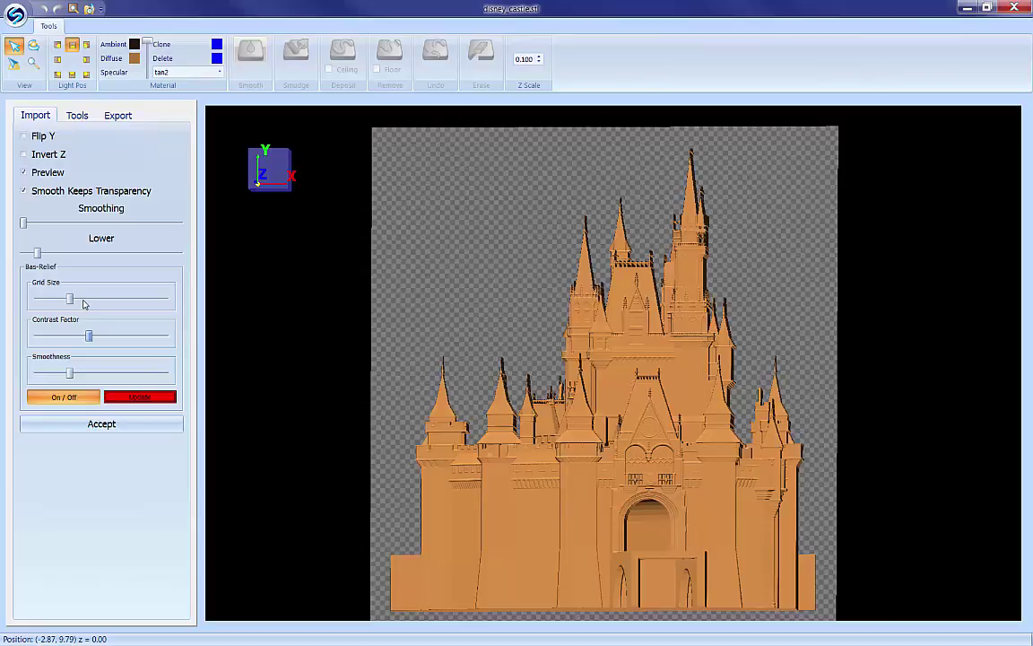
{"action": "left_click", "coordinate": [91, 303]}
{"action": "left_click", "coordinate": [70, 300]}
{"action": "left_click_drag", "start_coordinate": [84, 376], "coordinate": [87, 375]}
{"action": "left_click_drag", "start_coordinate": [91, 341], "coordinate": [100, 341]}
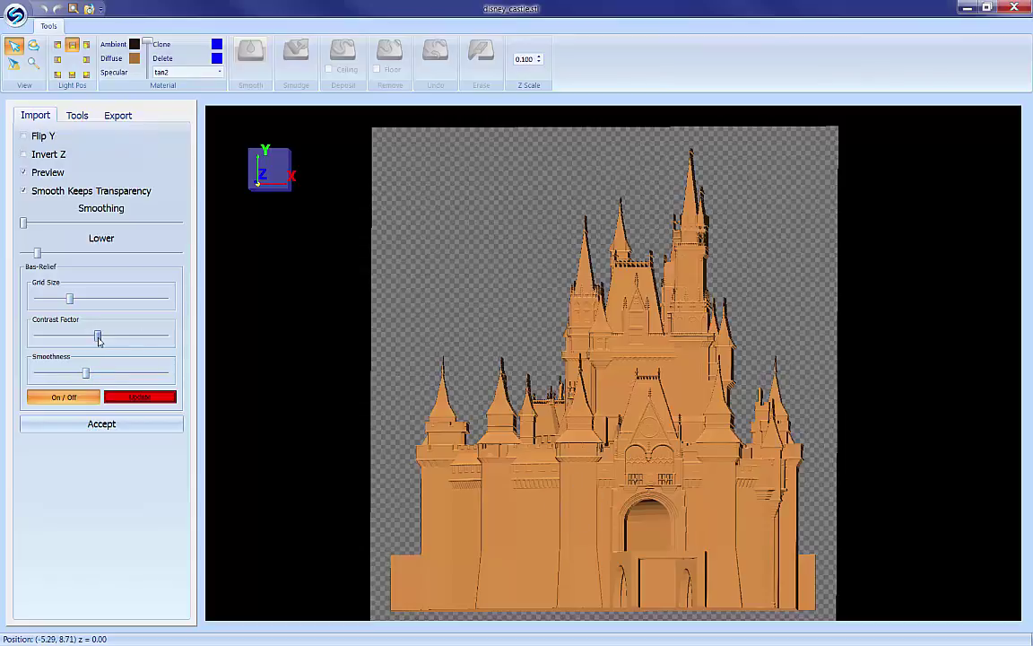
{"action": "left_click", "coordinate": [140, 397]}
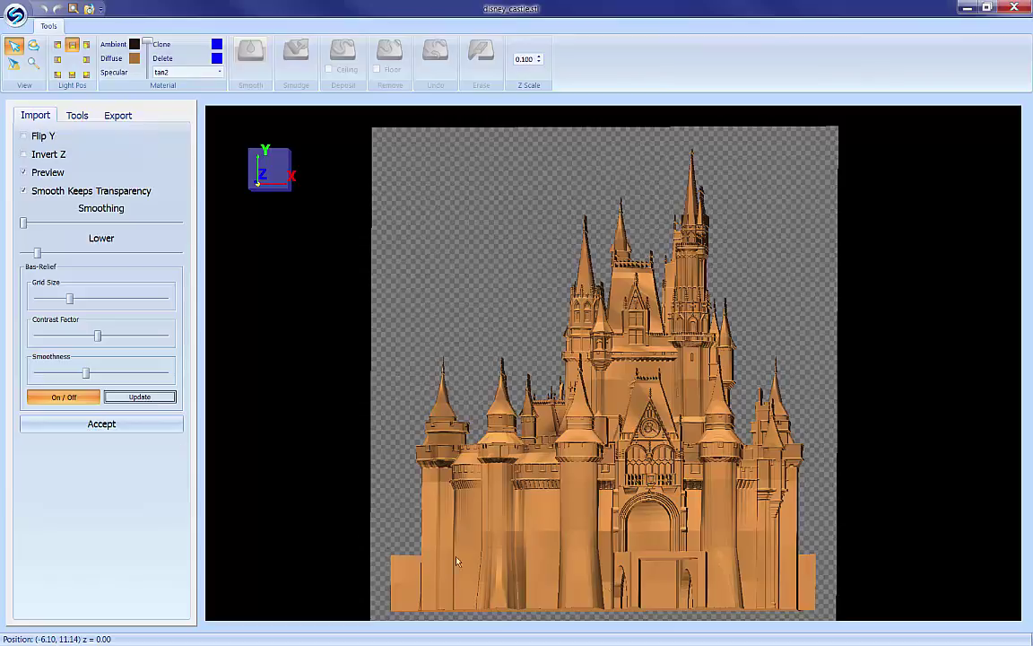
- Increase Grid Size, raise Smoothness slightly, and regenerate the castle bas-relief
{"action": "left_click_drag", "start_coordinate": [560, 500], "coordinate": [665, 470]}
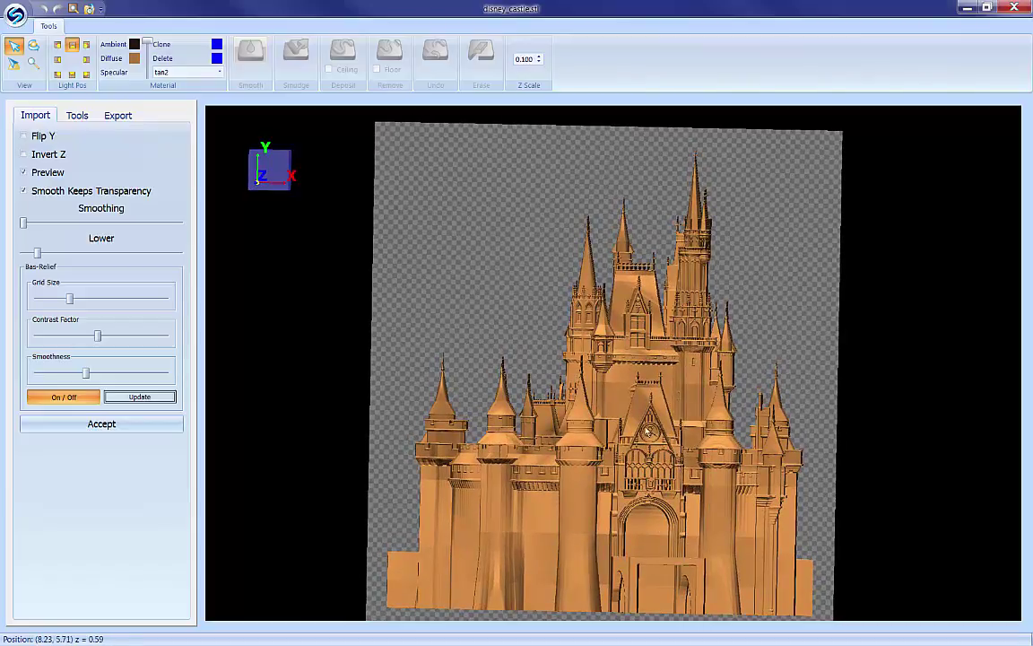
{"action": "left_click_drag", "start_coordinate": [581, 422], "coordinate": [652, 459]}
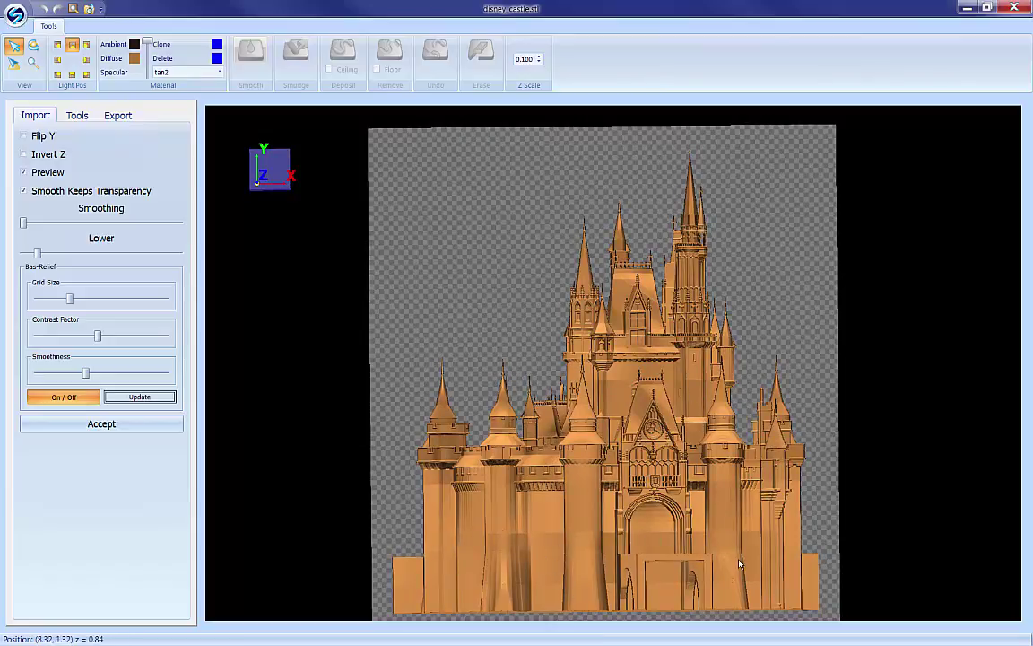
{"action": "left_click_drag", "start_coordinate": [680, 522], "coordinate": [473, 501]}
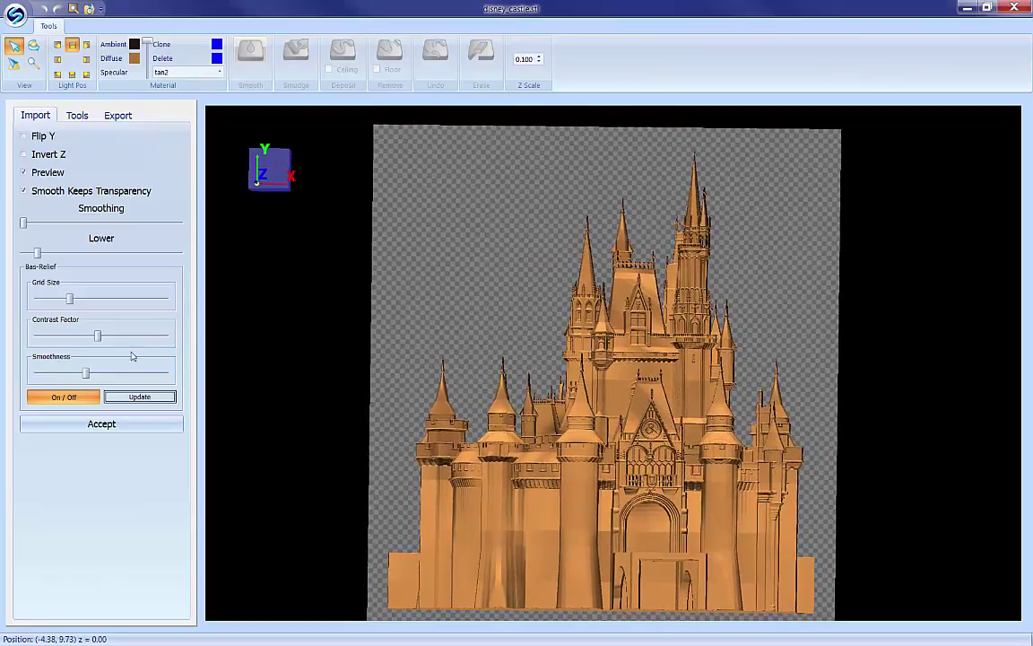
{"action": "left_click", "coordinate": [100, 300]}
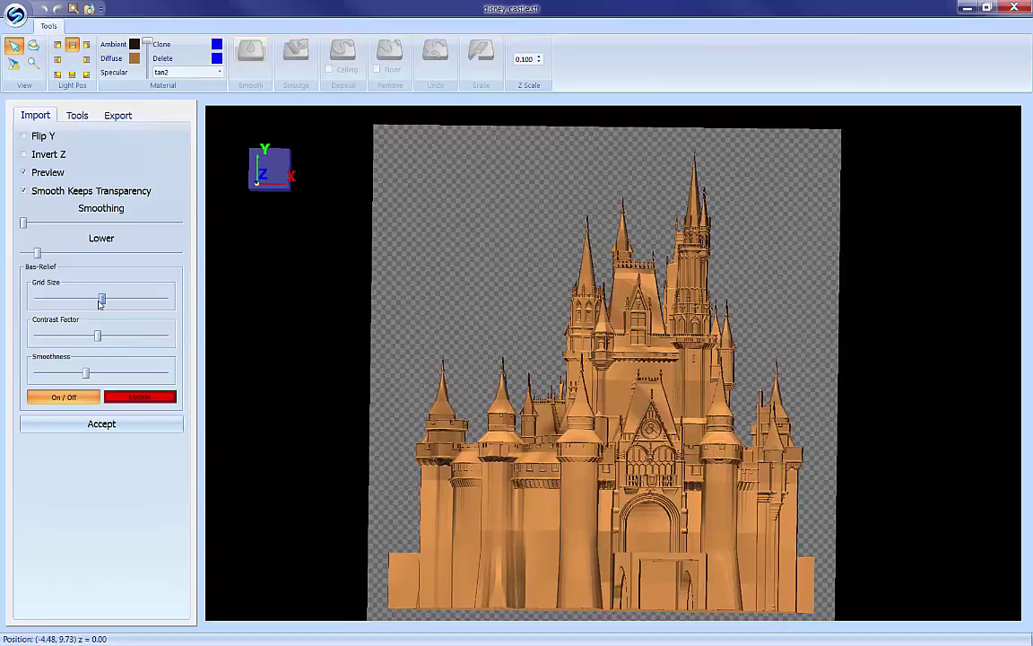
{"action": "left_click", "coordinate": [105, 375]}
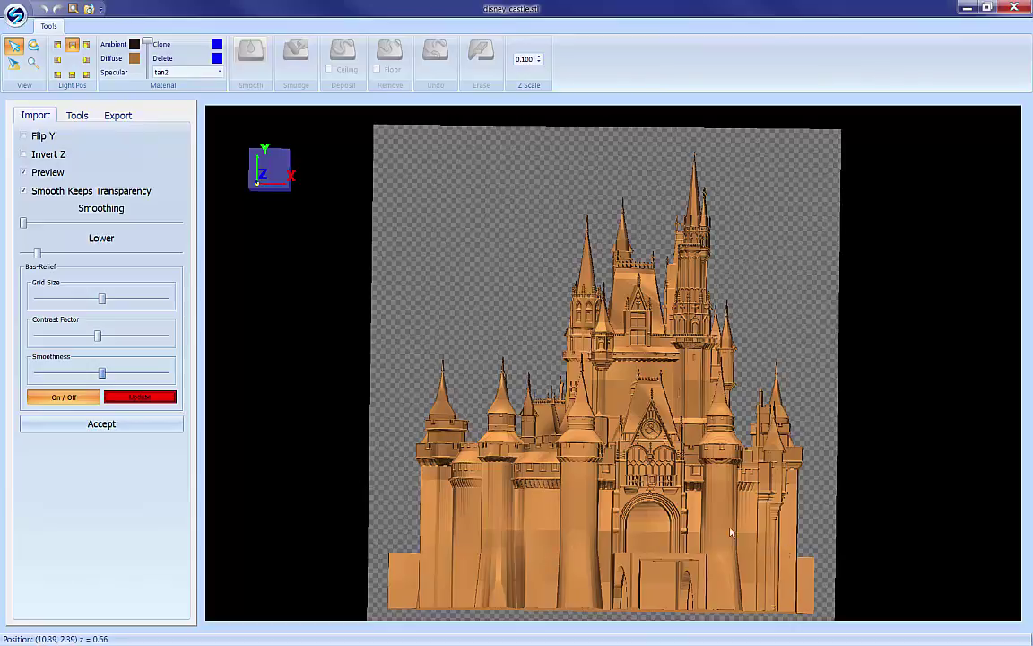
{"action": "left_click", "coordinate": [144, 400]}
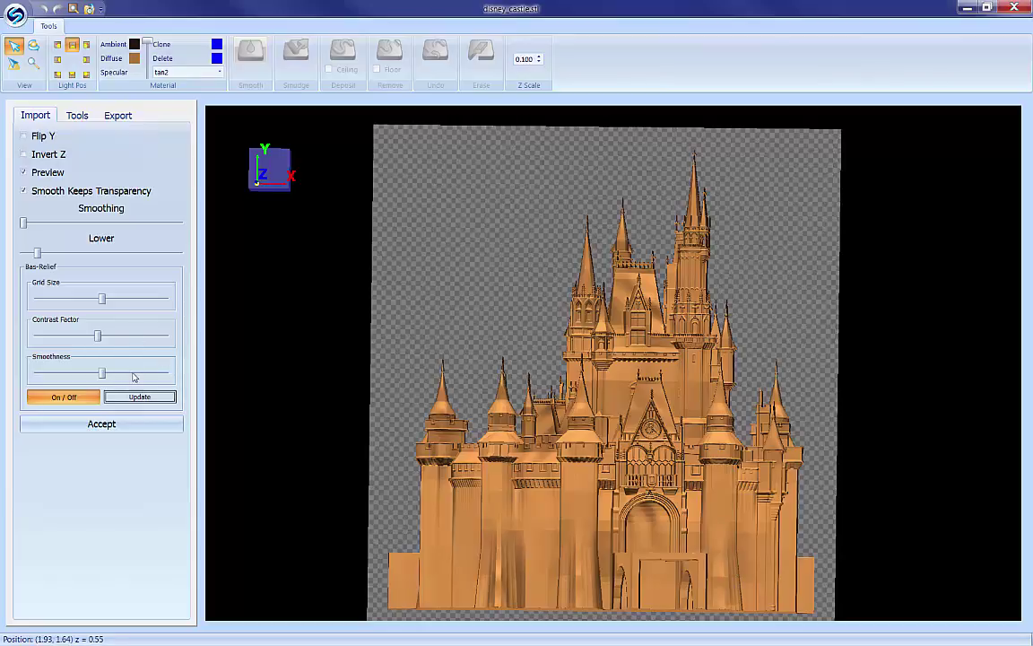
- Raise Smoothness further and update the castle bas-relief
{"action": "left_click", "coordinate": [133, 374]}
{"action": "left_click", "coordinate": [135, 374]}
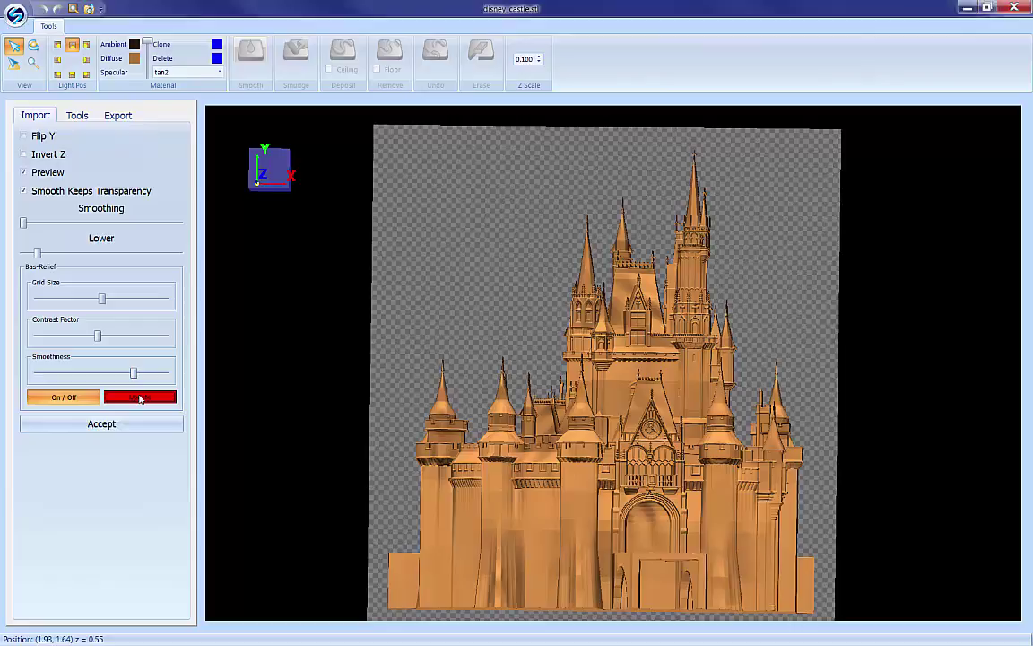
{"action": "left_click", "coordinate": [140, 398]}
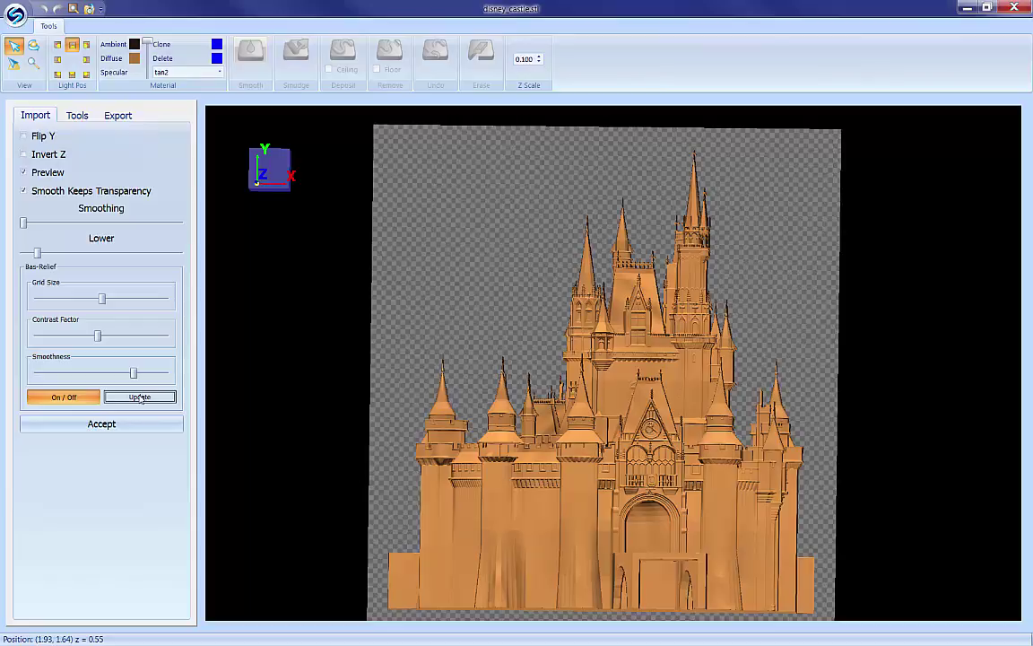
- Toggle bas-relief off and on to compare the processed and original castle
{"action": "left_click", "coordinate": [63, 397]}
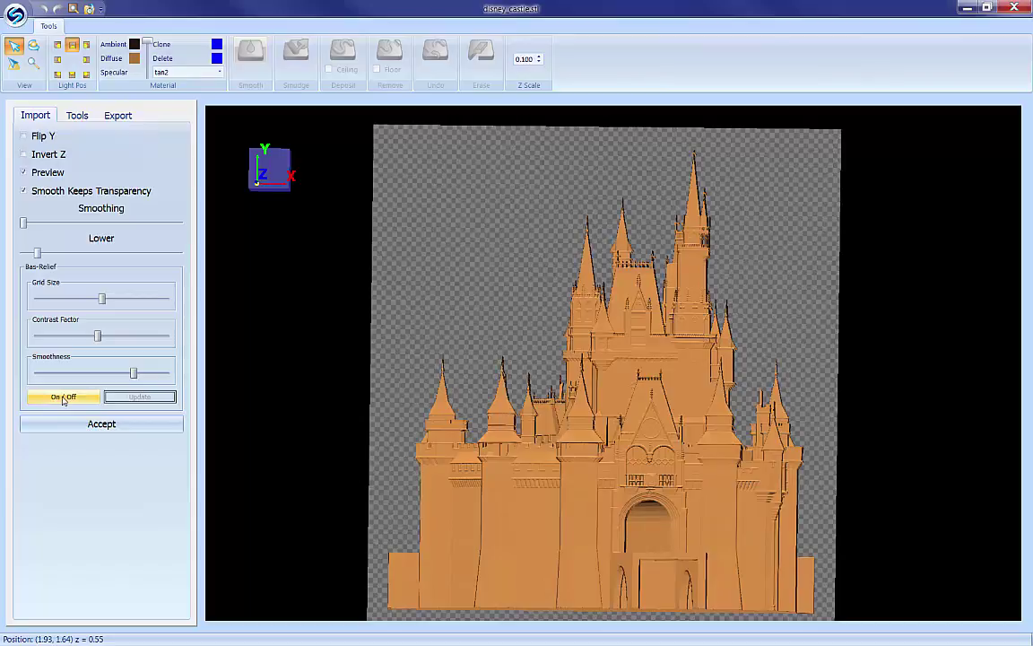
{"action": "left_click", "coordinate": [62, 397]}
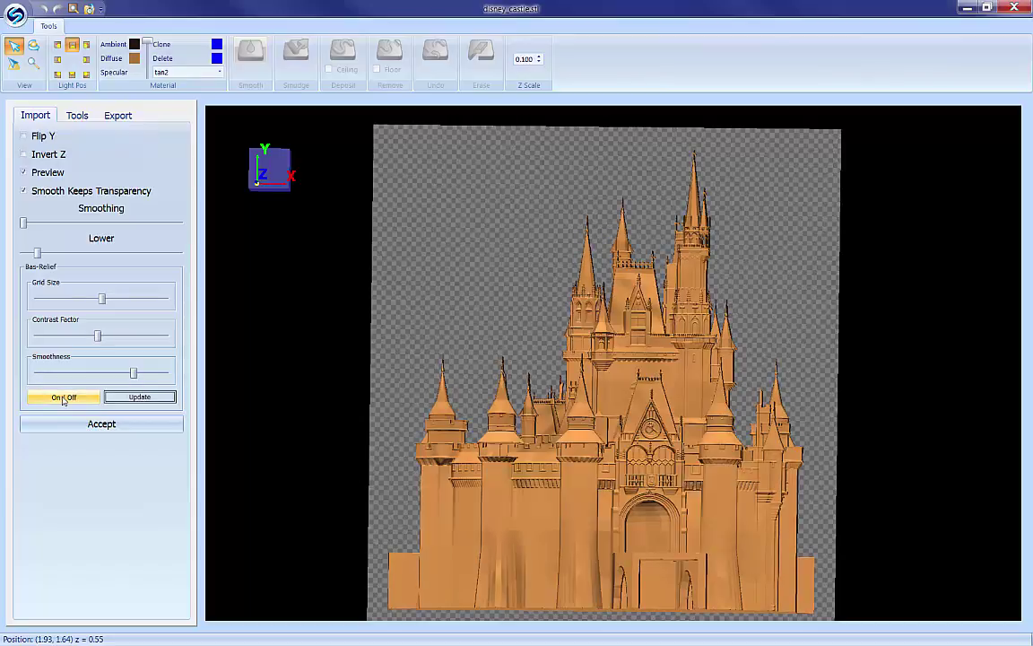
{"action": "left_click", "coordinate": [63, 397]}
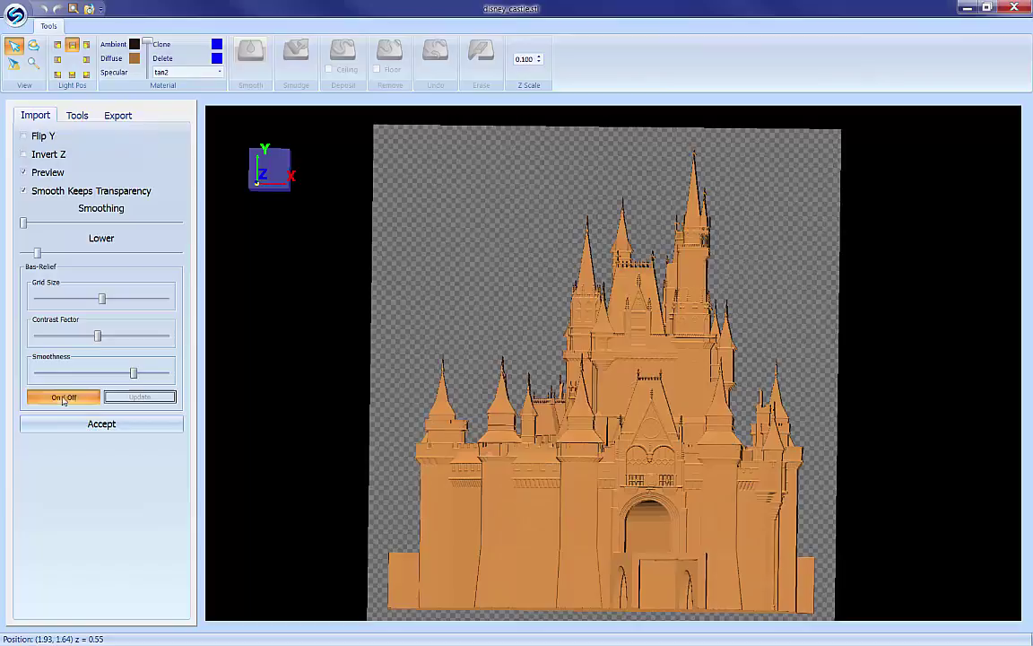
{"action": "left_click", "coordinate": [62, 397]}
- Orbit and zoom around the castle relief to inspect its depth and detail
{"action": "left_click_drag", "start_coordinate": [657, 518], "coordinate": [468, 389]}
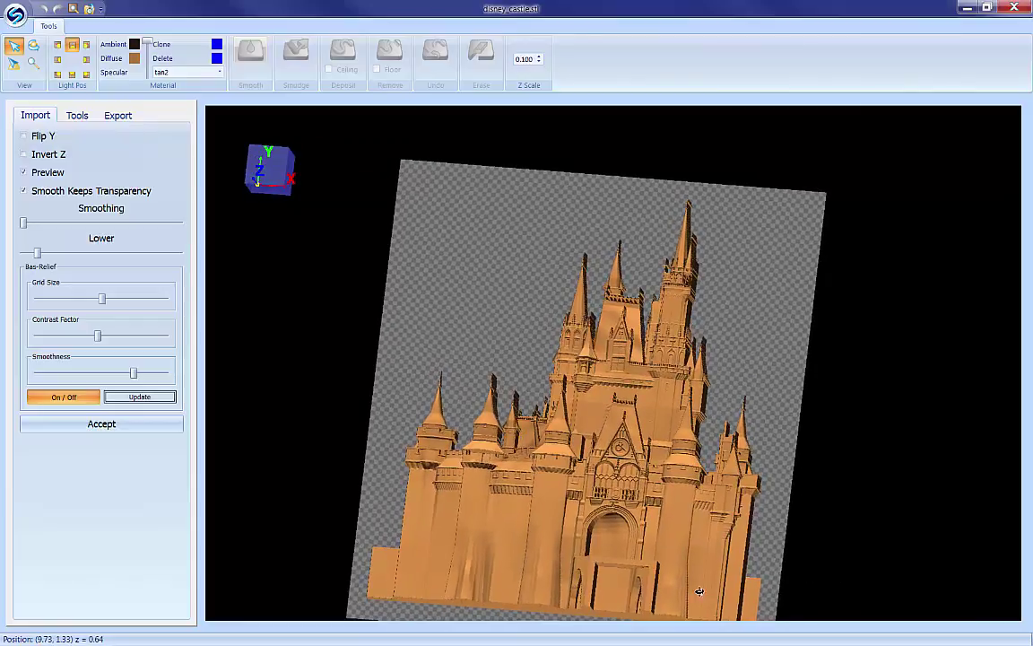
{"action": "left_click_drag", "start_coordinate": [628, 531], "coordinate": [576, 579]}
{"action": "scroll", "coordinate": [627, 517], "scroll_direction": "up", "scroll_amount": 2}
{"action": "scroll", "coordinate": [627, 518], "scroll_direction": "up", "scroll_amount": 2}
{"action": "scroll", "coordinate": [611, 579], "scroll_direction": "down", "scroll_amount": 2}
{"action": "scroll", "coordinate": [538, 537], "scroll_direction": "up", "scroll_amount": 3}
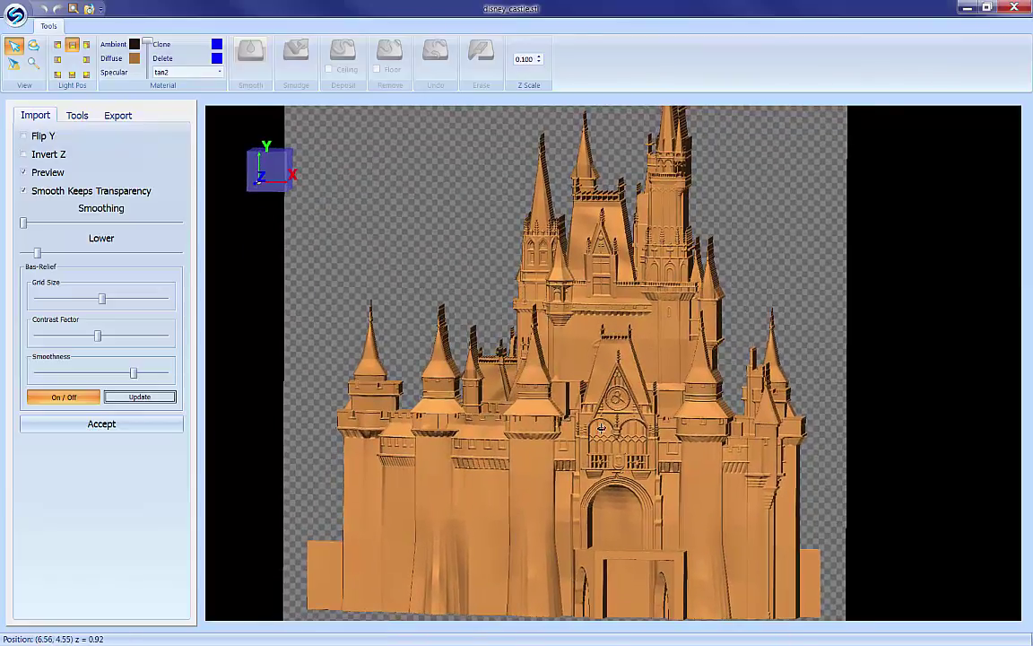
{"action": "left_click_drag", "start_coordinate": [563, 418], "coordinate": [533, 386]}
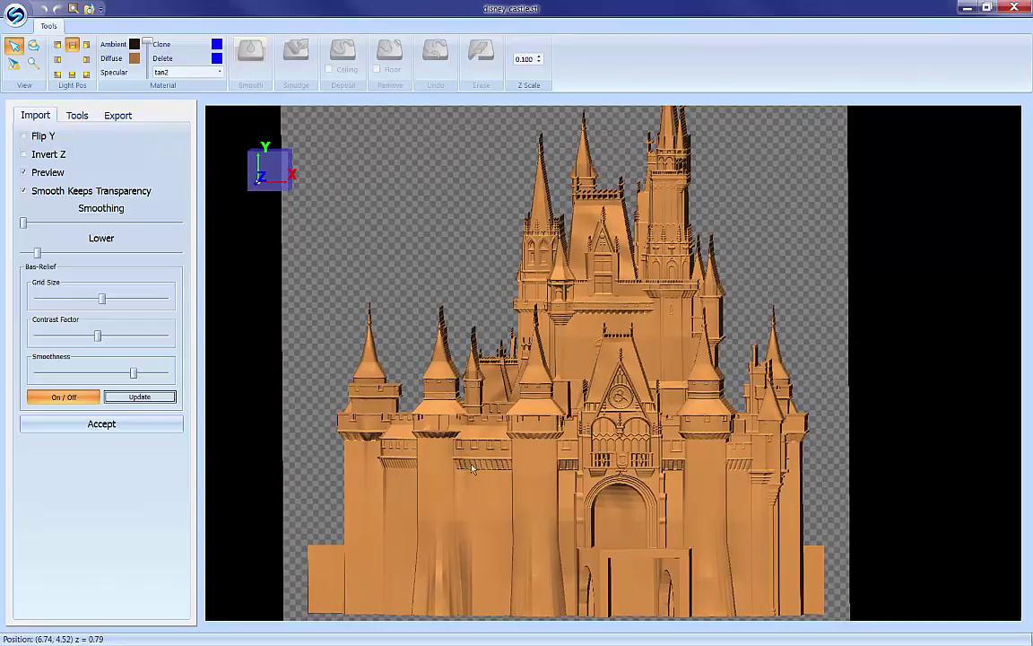
{"action": "left_click_drag", "start_coordinate": [442, 414], "coordinate": [490, 449]}
{"action": "left_click_drag", "start_coordinate": [726, 539], "coordinate": [728, 536]}
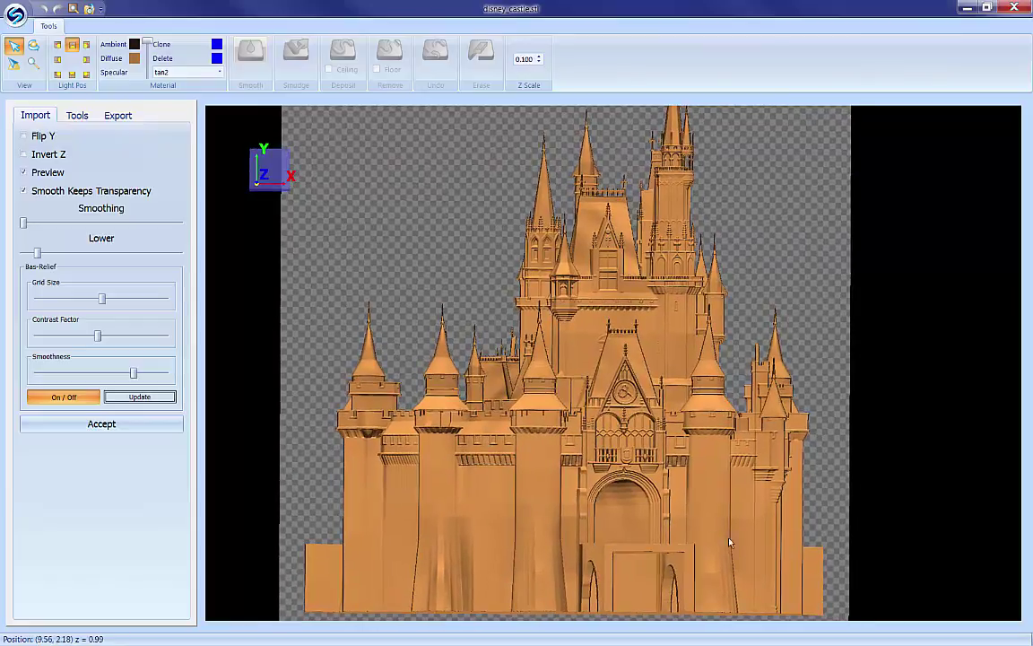
- Enlarge Grid Size further, regenerate the relief, and accept it for sculpting
{"action": "left_click", "coordinate": [124, 302]}
{"action": "left_click", "coordinate": [140, 396]}
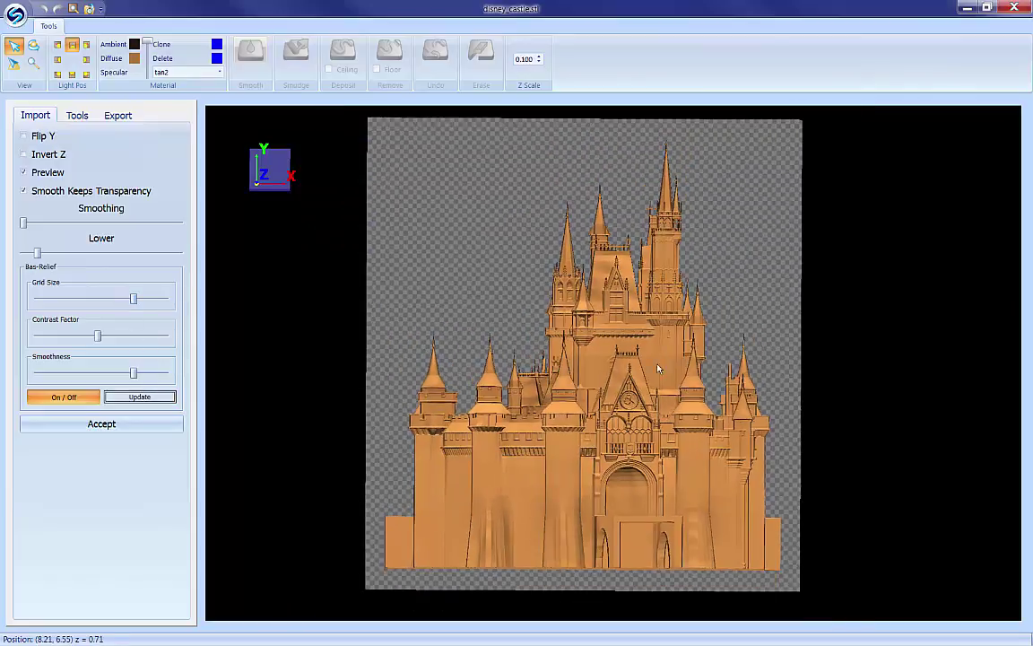
{"action": "middle_click_drag", "start_coordinate": [627, 461], "coordinate": [574, 460]}
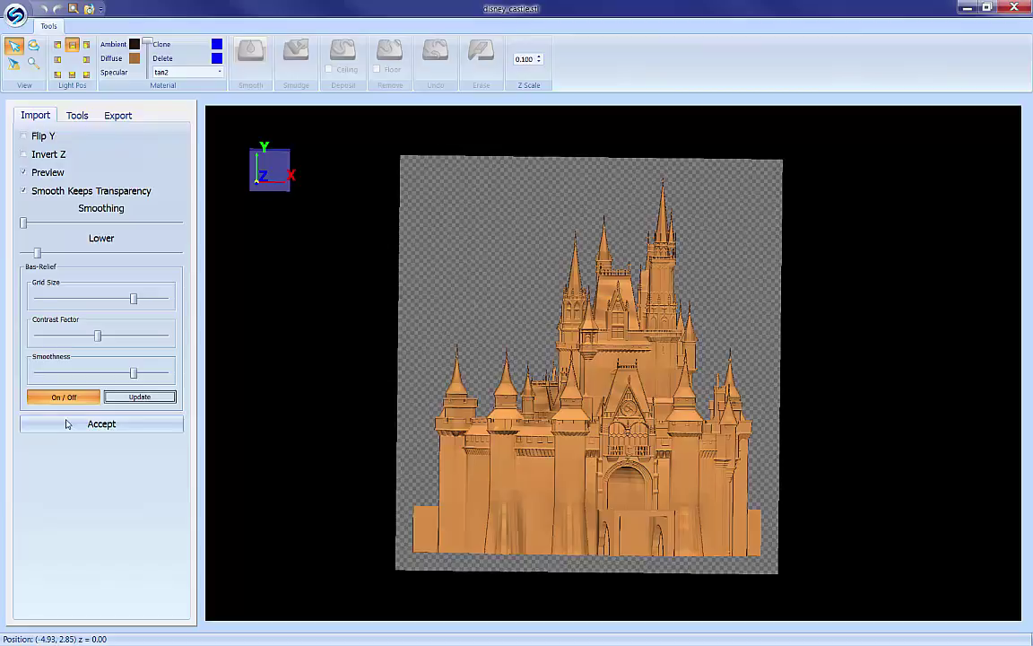
{"action": "left_click", "coordinate": [102, 424]}
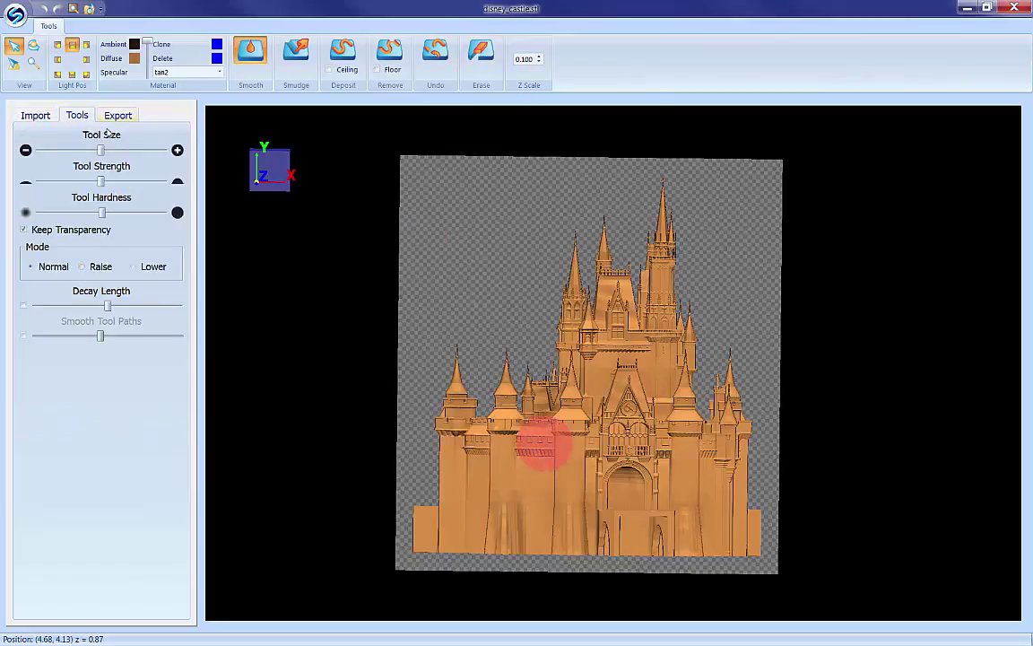
- Smooth the lower castle wall and doorway, then show the export options
{"action": "scroll", "coordinate": [652, 440], "scroll_direction": "up", "scroll_amount": 3}
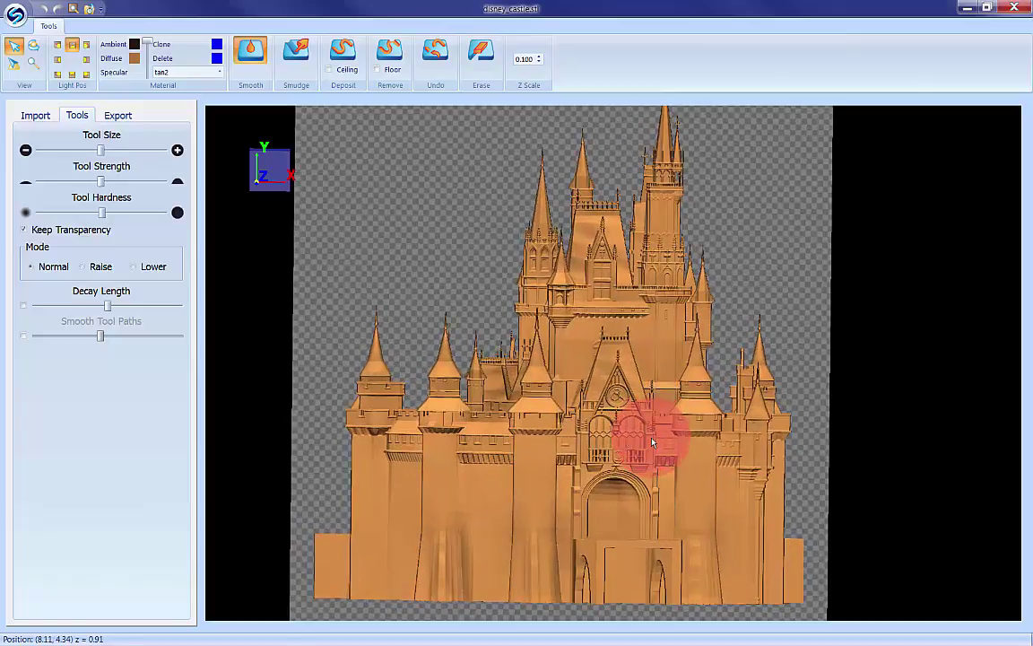
{"action": "scroll", "coordinate": [652, 440], "scroll_direction": "down", "scroll_amount": 3}
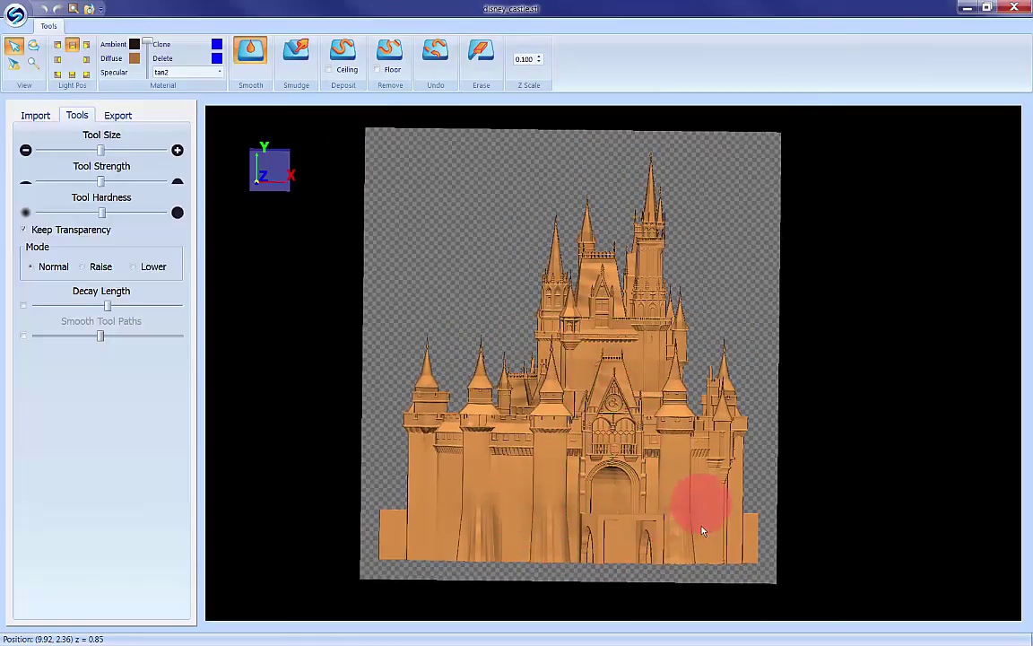
{"action": "mouse_move", "coordinate": [698, 530]}
{"action": "left_mouse_down"}
{"action": "mouse_move", "coordinate": [565, 538]}
{"action": "mouse_move", "coordinate": [618, 535]}
{"action": "mouse_move", "coordinate": [599, 530]}
{"action": "left_mouse_up"}
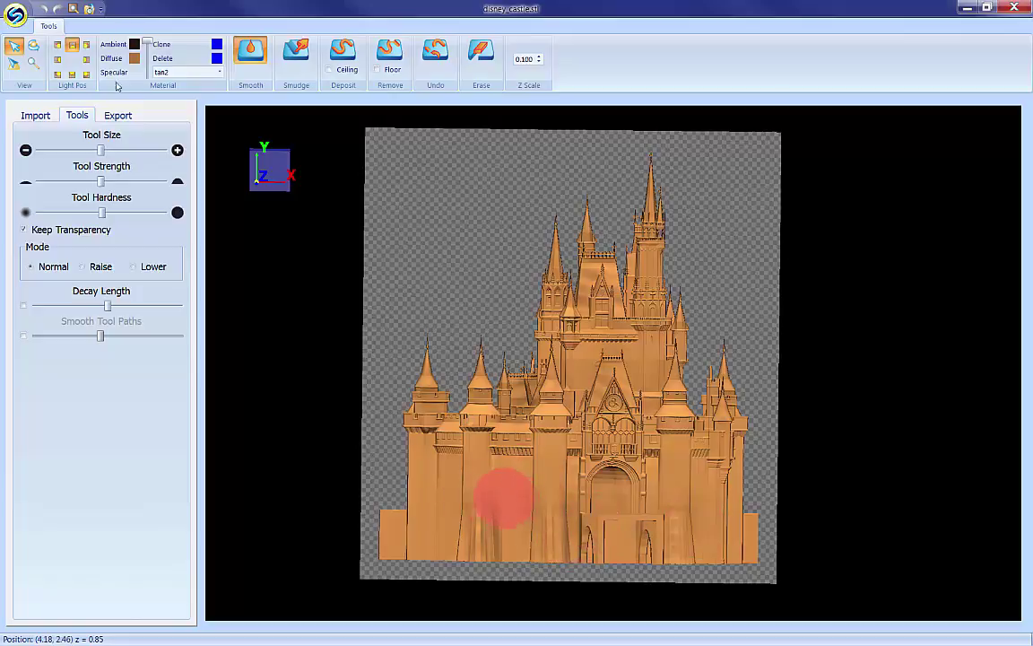
{"action": "left_click", "coordinate": [112, 112]}
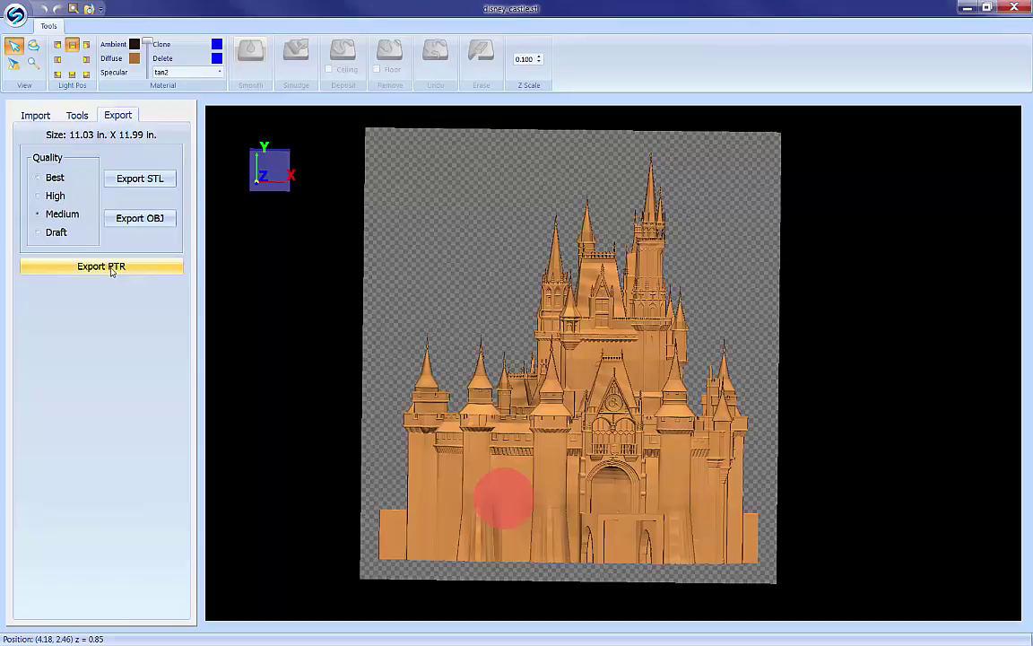
- Open NapoleonBustSolid.stl from recent files and rotate the bust to face front
{"action": "left_click", "coordinate": [15, 15]}
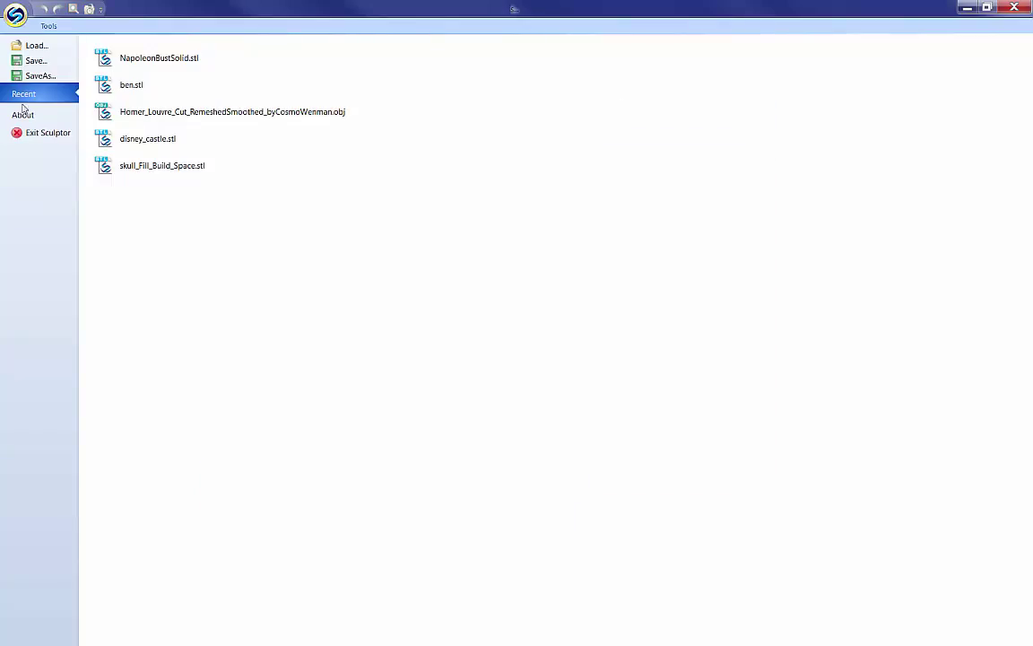
{"action": "left_click", "coordinate": [105, 60]}
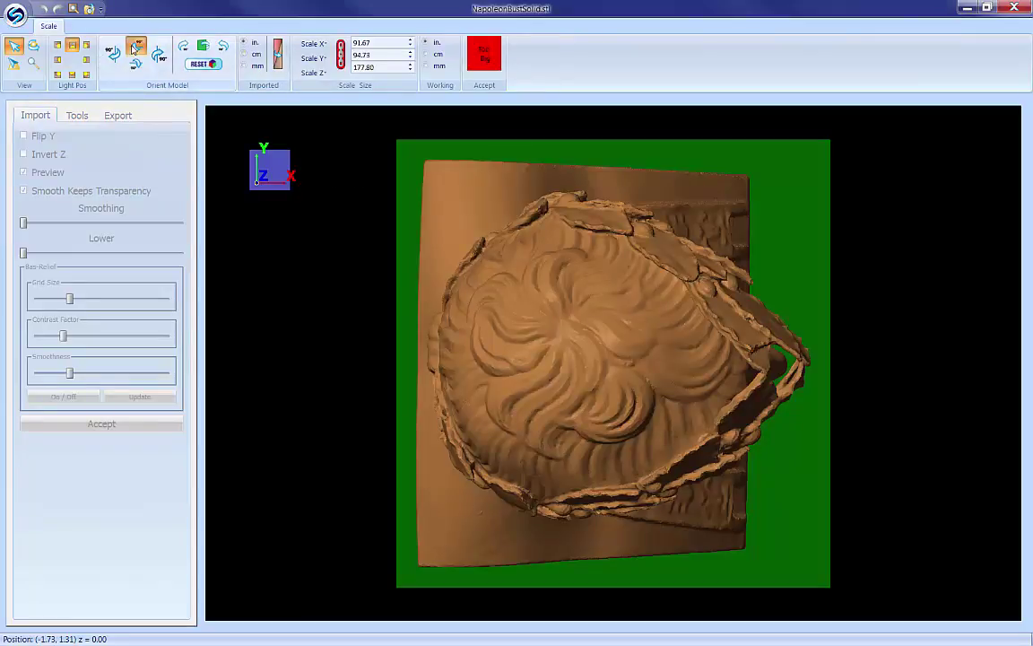
{"action": "left_click", "coordinate": [136, 45]}
{"action": "left_click", "coordinate": [115, 55]}
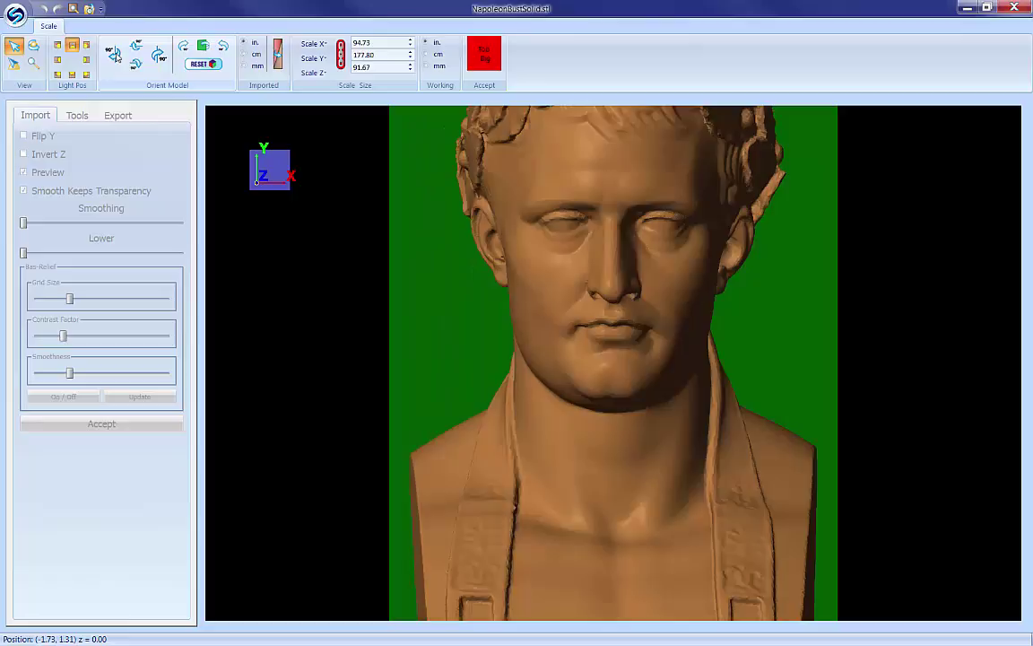
{"action": "scroll", "coordinate": [667, 184], "scroll_direction": "down", "scroll_amount": 1}
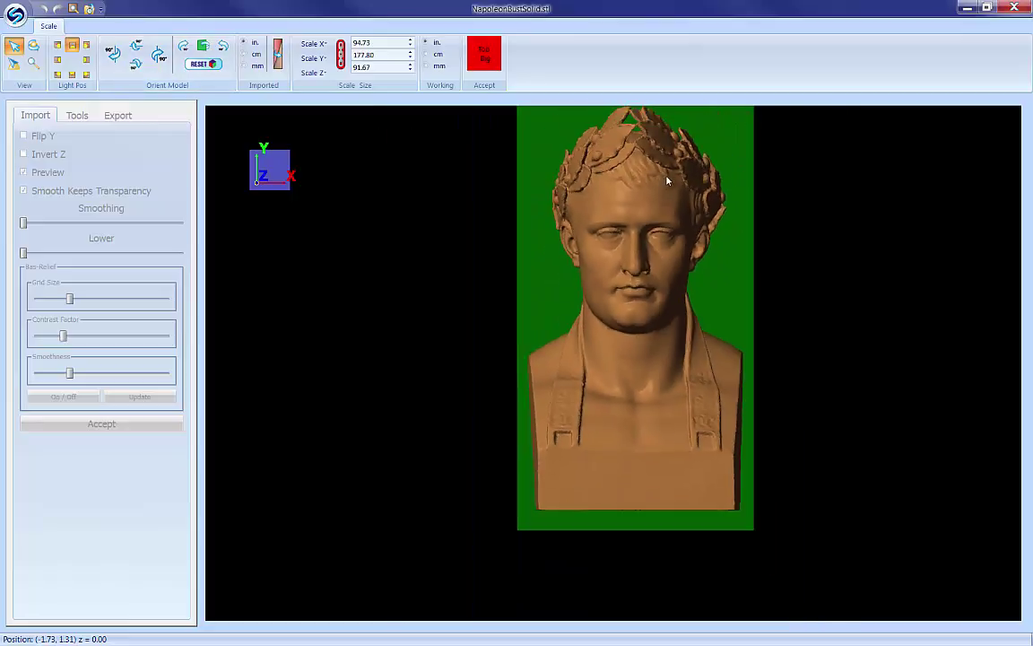
{"action": "scroll", "coordinate": [696, 137], "scroll_direction": "up", "scroll_amount": 2}
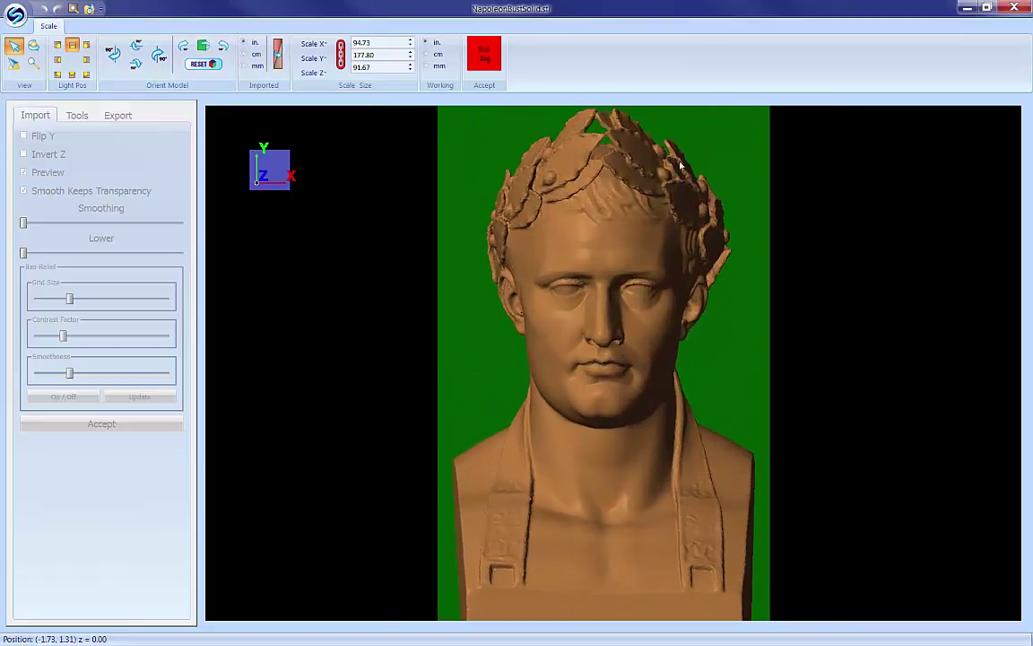
{"action": "scroll", "coordinate": [606, 161], "scroll_direction": "down", "scroll_amount": 1}
{"action": "scroll", "coordinate": [607, 161], "scroll_direction": "up", "scroll_amount": 1}
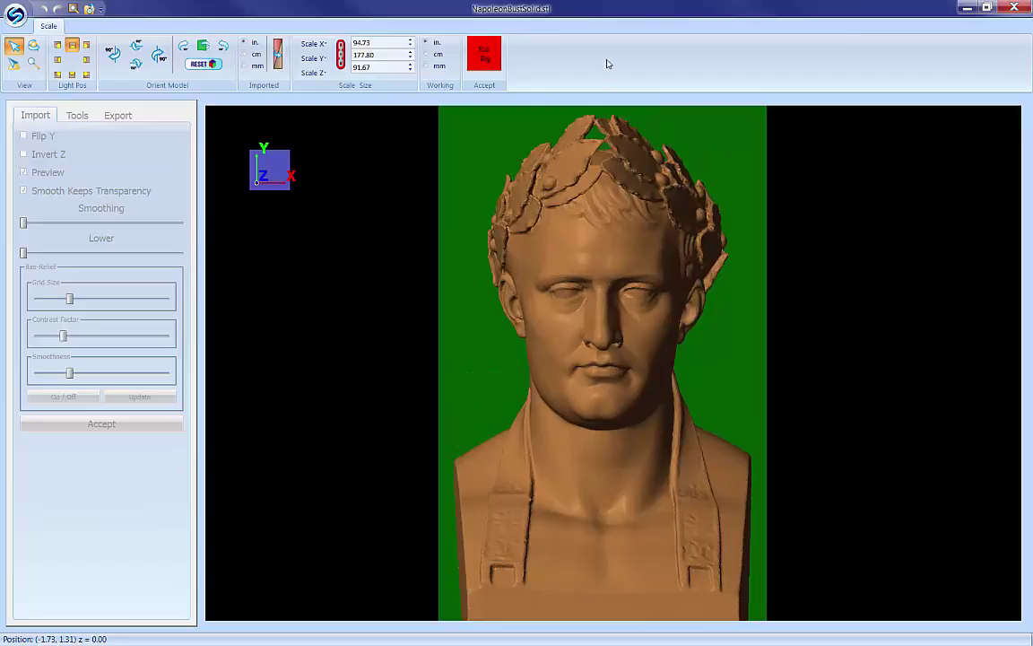
- Set the bust's Scale Y height to 12 inches
{"action": "double_click", "coordinate": [374, 55]}
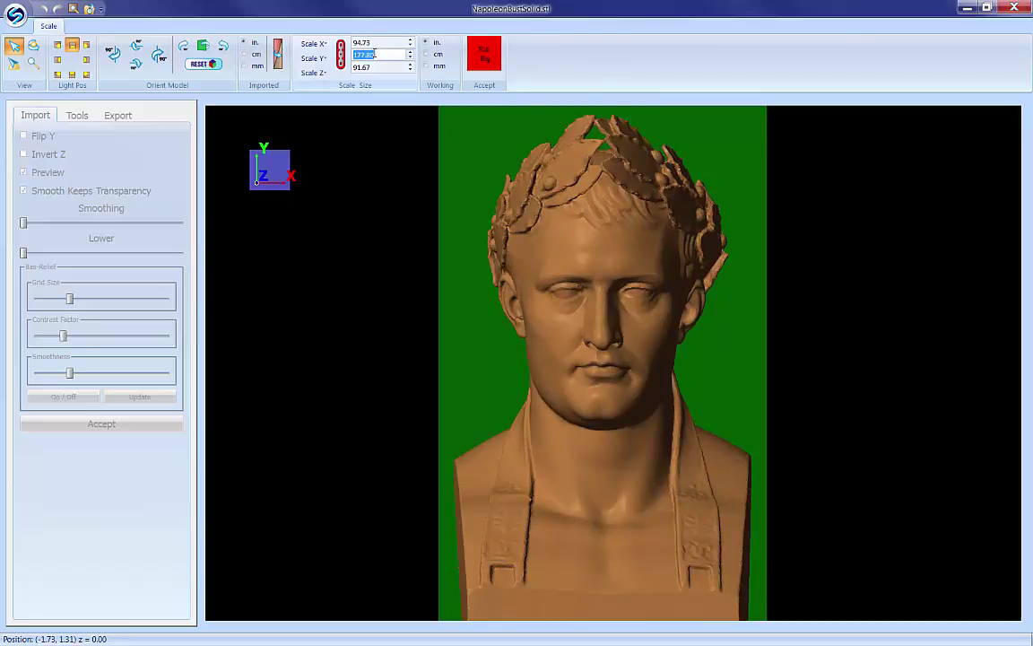
{"action": "type", "text": "12"}
{"action": "left_click", "coordinate": [388, 67]}
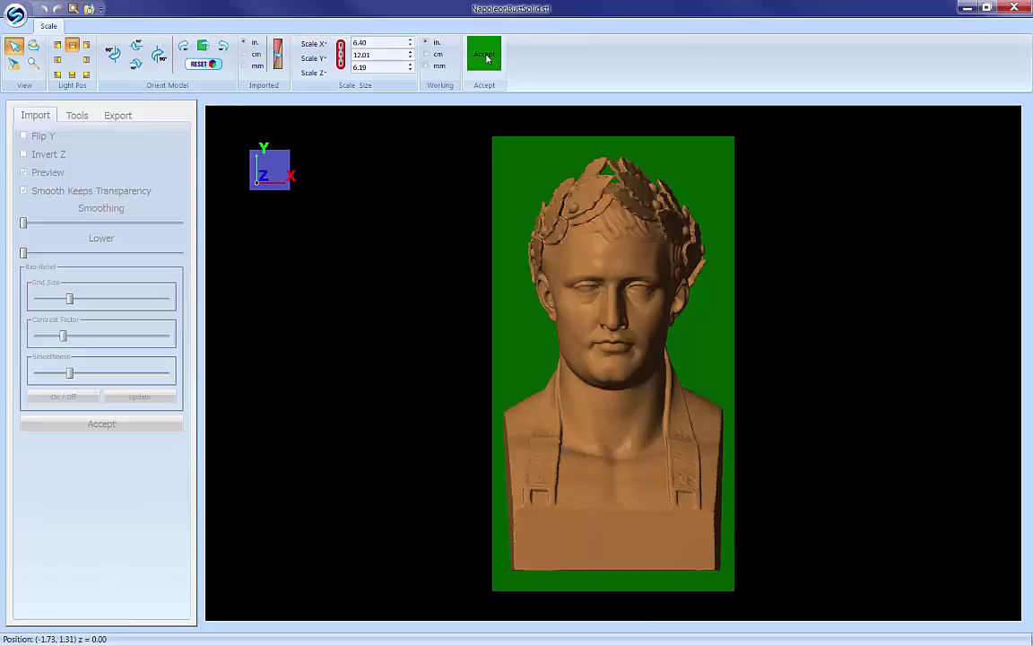
- Accept the scaled and oriented Napoleon bust and view it from a three-quarter angle
{"action": "left_click", "coordinate": [487, 59]}
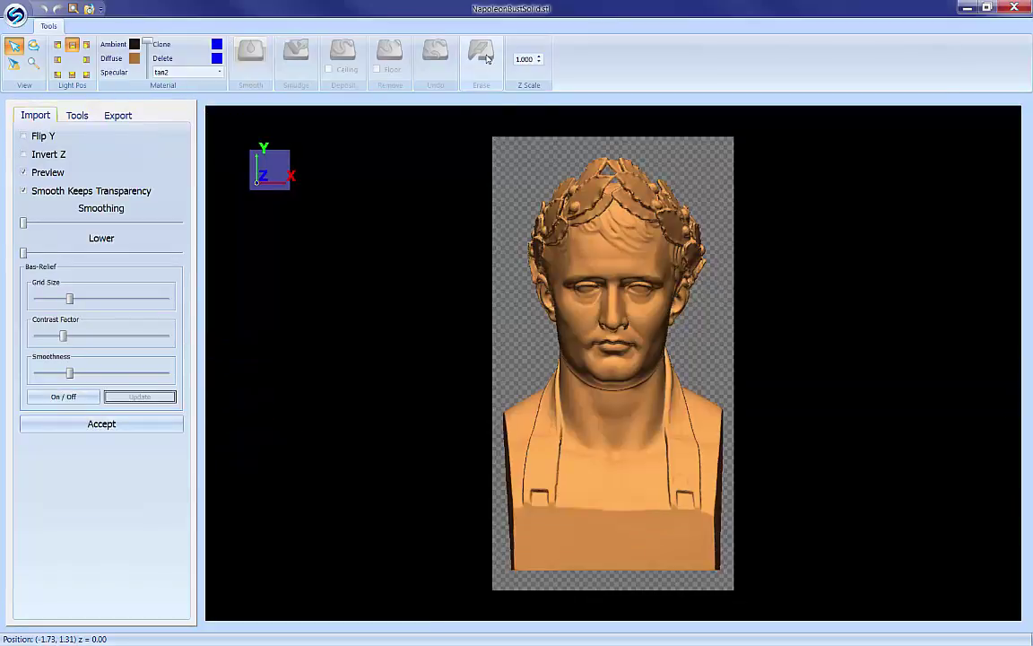
{"action": "scroll", "coordinate": [611, 302], "scroll_direction": "up", "scroll_amount": 3}
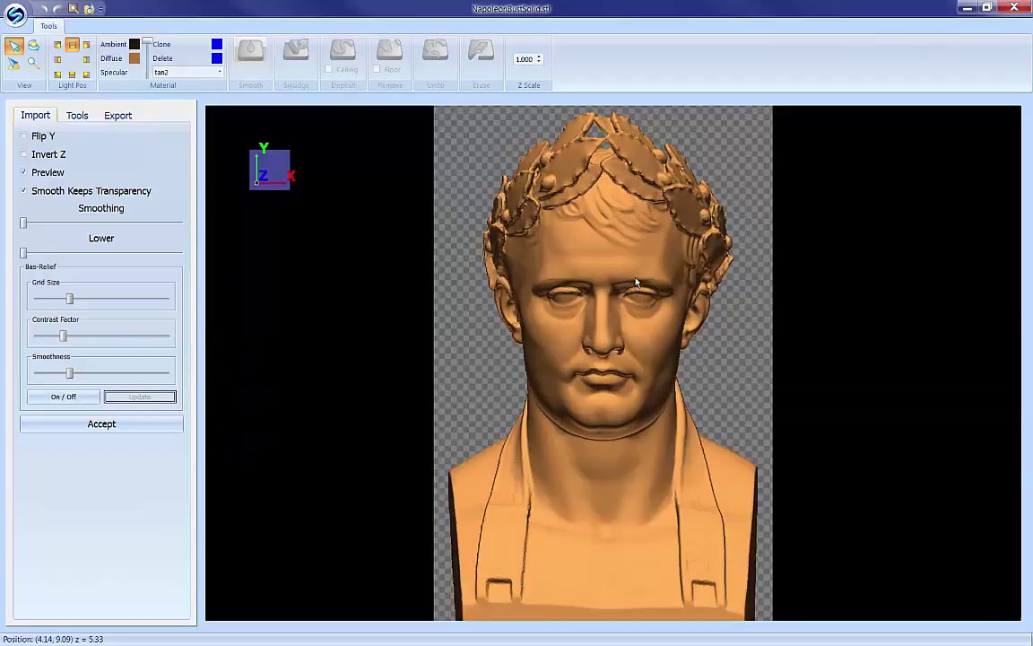
{"action": "mouse_move", "coordinate": [722, 369]}
{"action": "left_mouse_down"}
{"action": "mouse_move", "coordinate": [560, 369]}
{"action": "mouse_move", "coordinate": [722, 368]}
{"action": "left_mouse_up"}
- Lower the bust's base slightly and step its Z Scale down to 0.200
{"action": "mouse_move", "coordinate": [23, 252]}
{"action": "left_mouse_down"}
{"action": "mouse_move", "coordinate": [88, 259]}
{"action": "mouse_move", "coordinate": [78, 258]}
{"action": "left_mouse_up"}
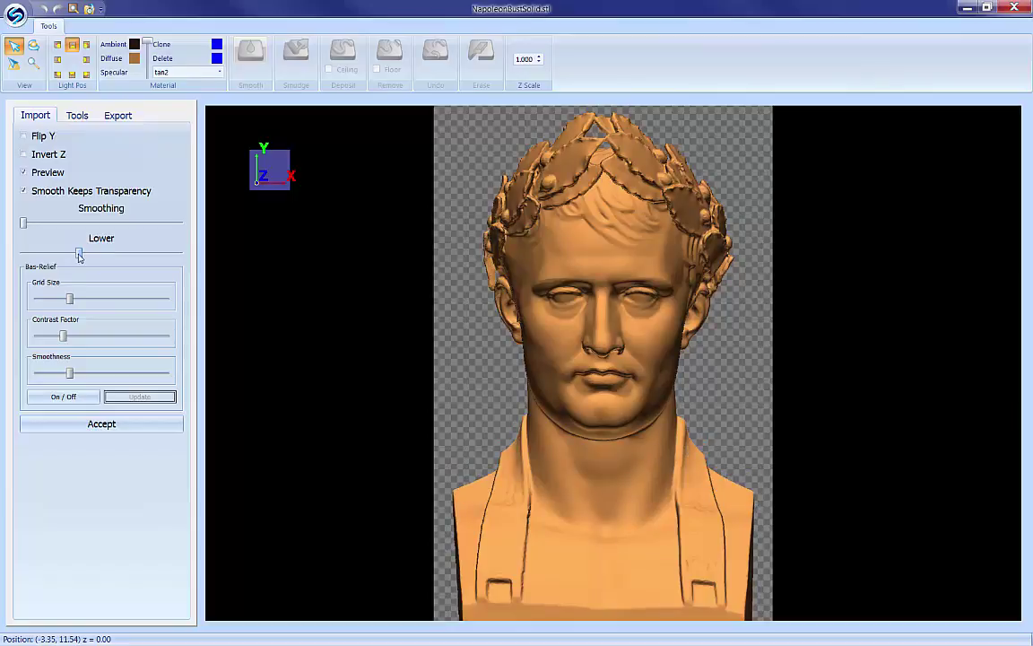
{"action": "left_click_drag", "start_coordinate": [78, 258], "coordinate": [76, 257]}
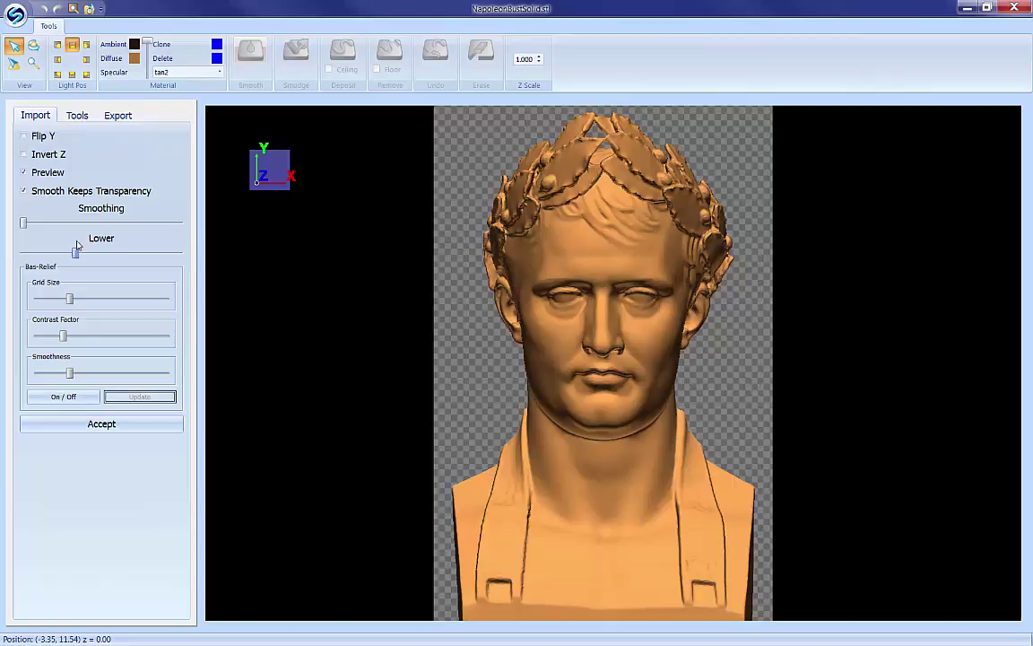
{"action": "left_click", "coordinate": [540, 62]}
{"action": "left_click", "coordinate": [539, 62]}
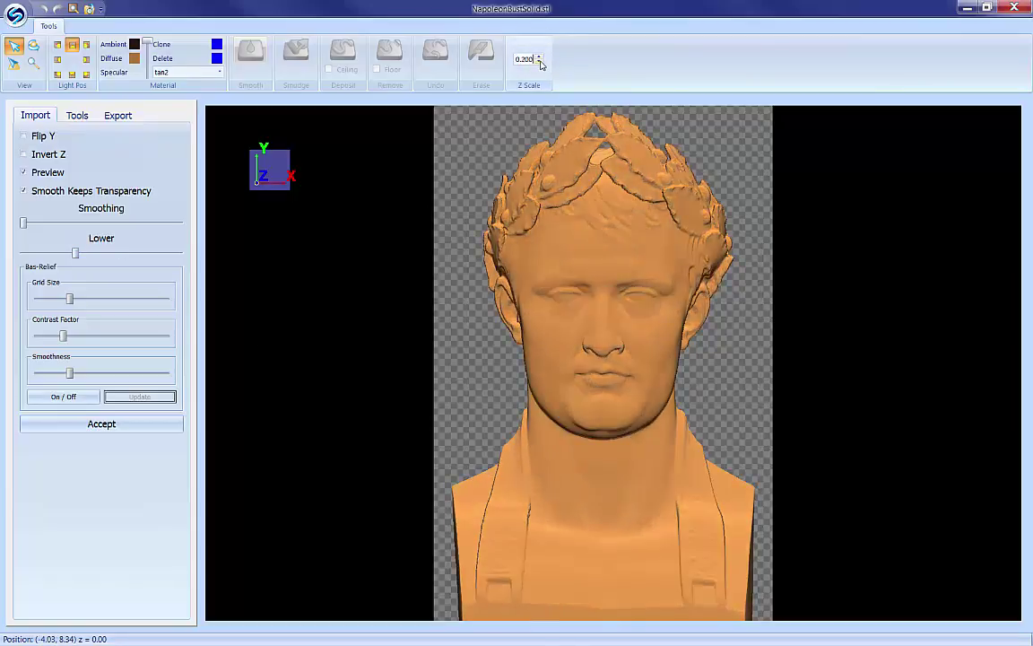
- Drop Z Scale to 0.100, switch bas-relief on, compute it and raise Smoothness
{"action": "left_click", "coordinate": [539, 62]}
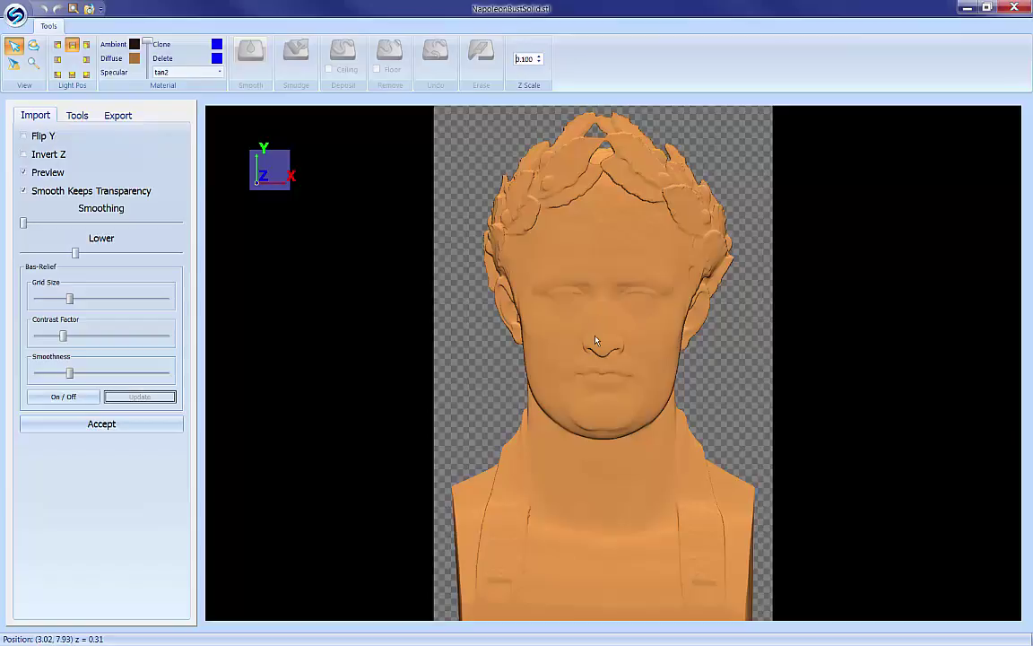
{"action": "left_click", "coordinate": [63, 337]}
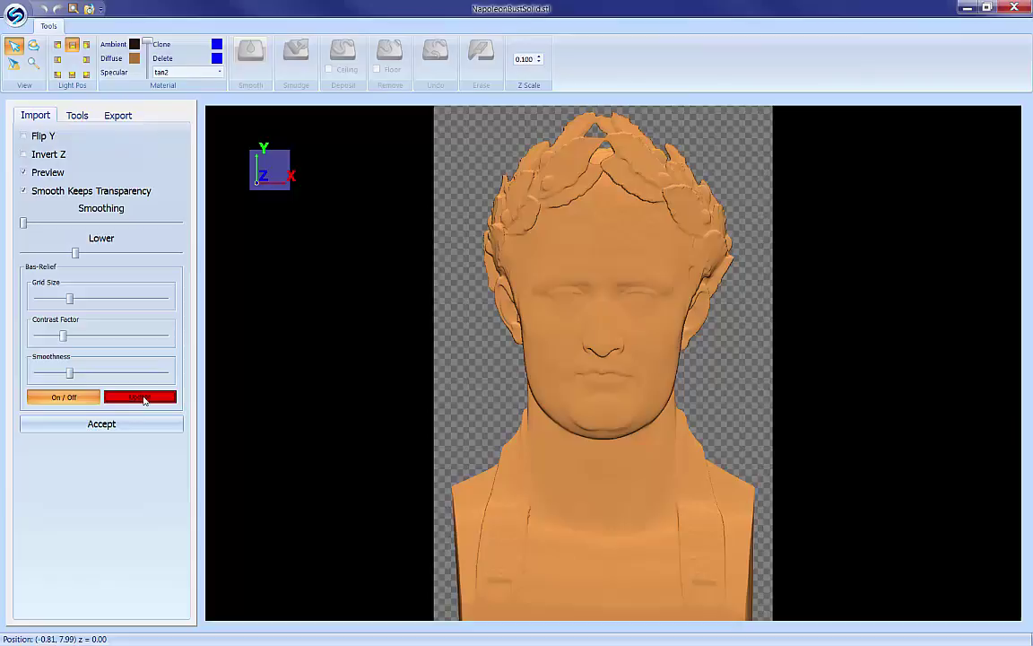
{"action": "left_click", "coordinate": [141, 397]}
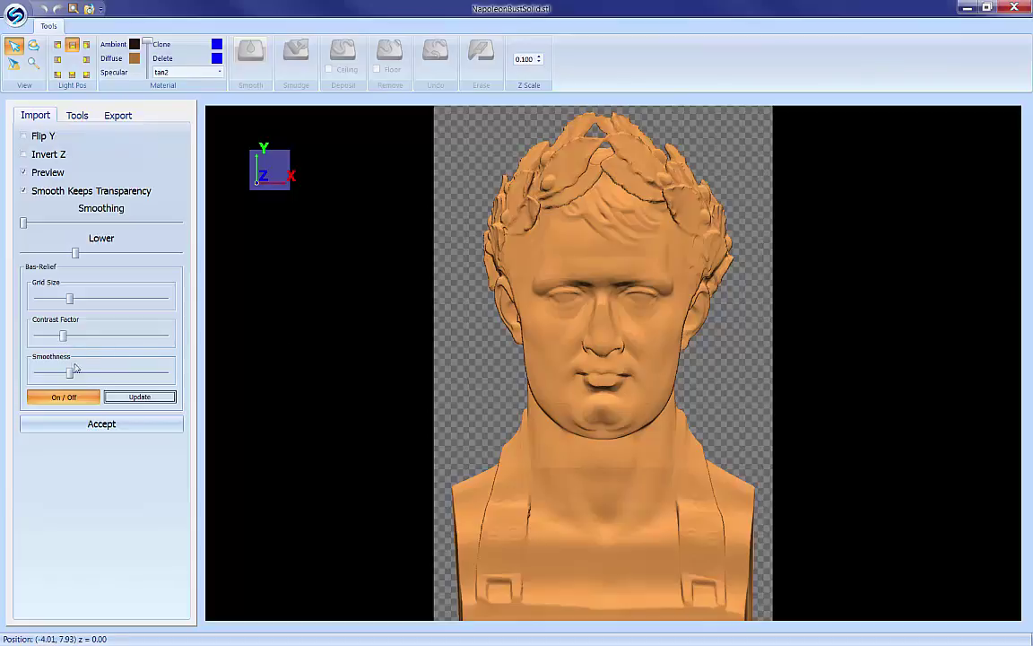
{"action": "left_click_drag", "start_coordinate": [69, 373], "coordinate": [103, 374]}
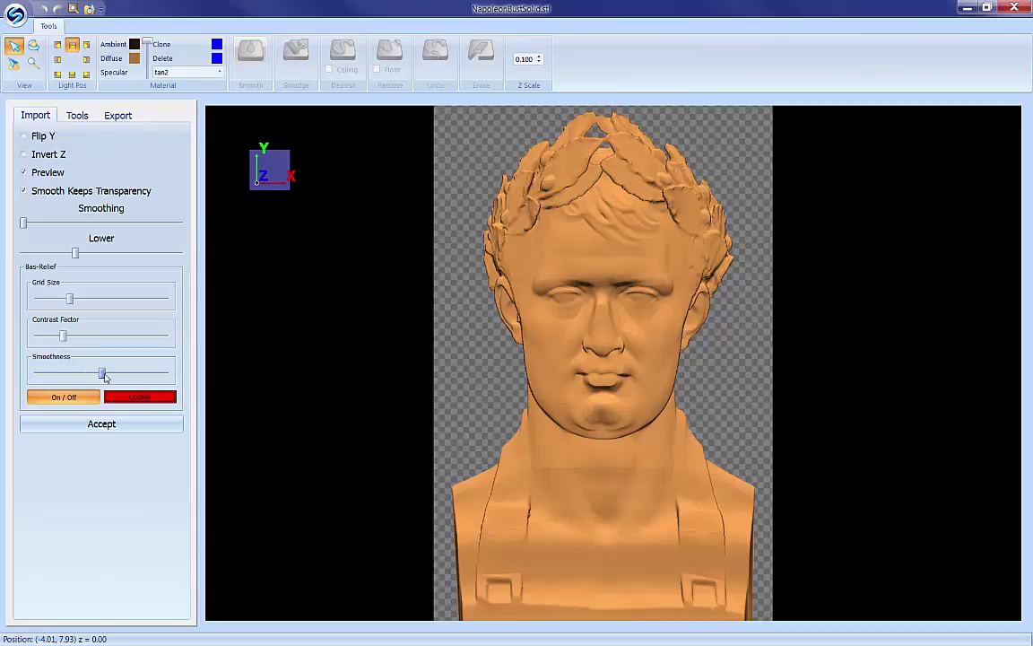
- Recompute the bust's bas-relief, compare it on and off, then raise Smoothness and recompute
{"action": "left_click", "coordinate": [140, 398]}
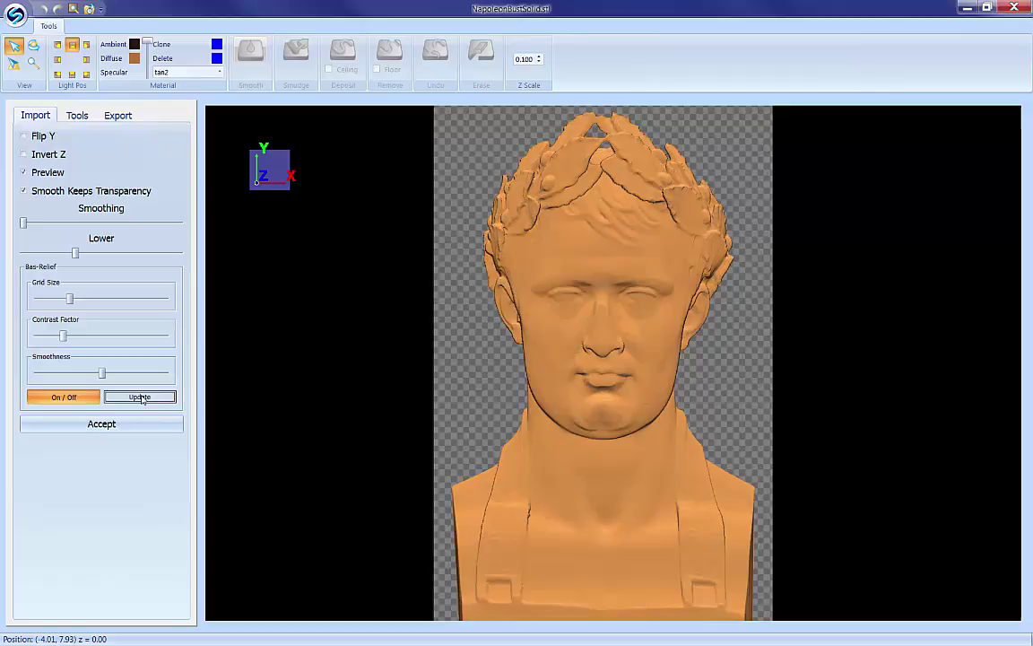
{"action": "left_click", "coordinate": [55, 397]}
{"action": "left_click", "coordinate": [55, 398]}
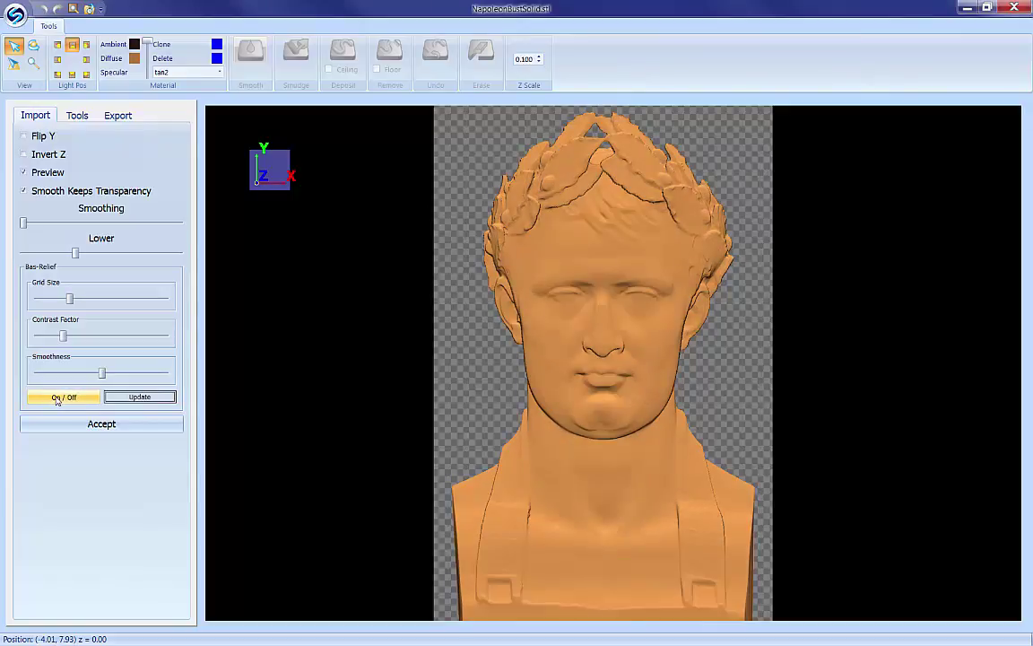
{"action": "left_click", "coordinate": [55, 397]}
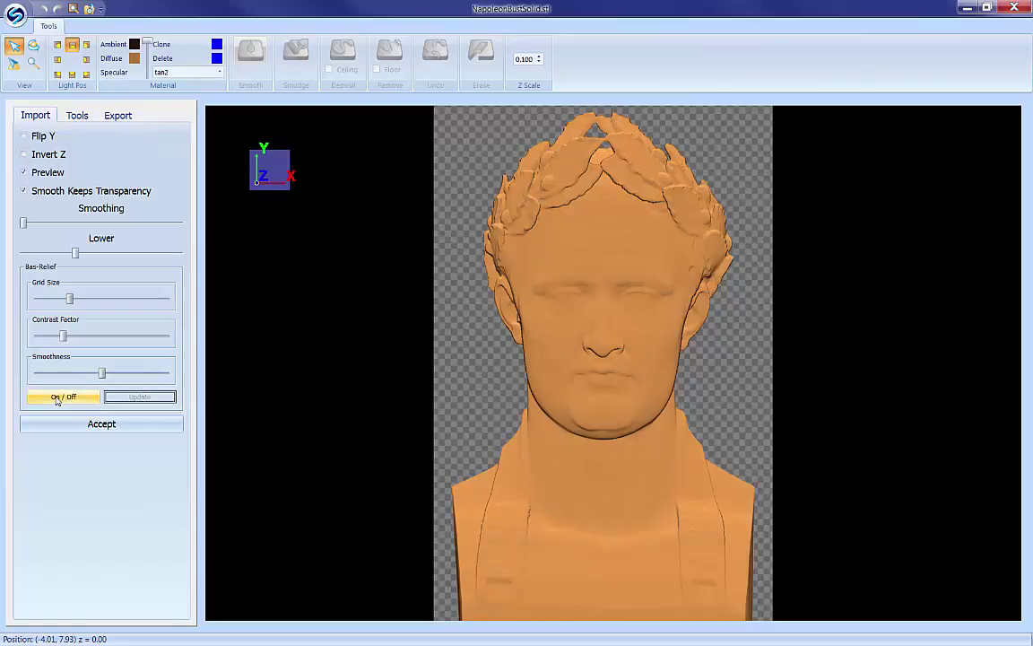
{"action": "left_click", "coordinate": [56, 398]}
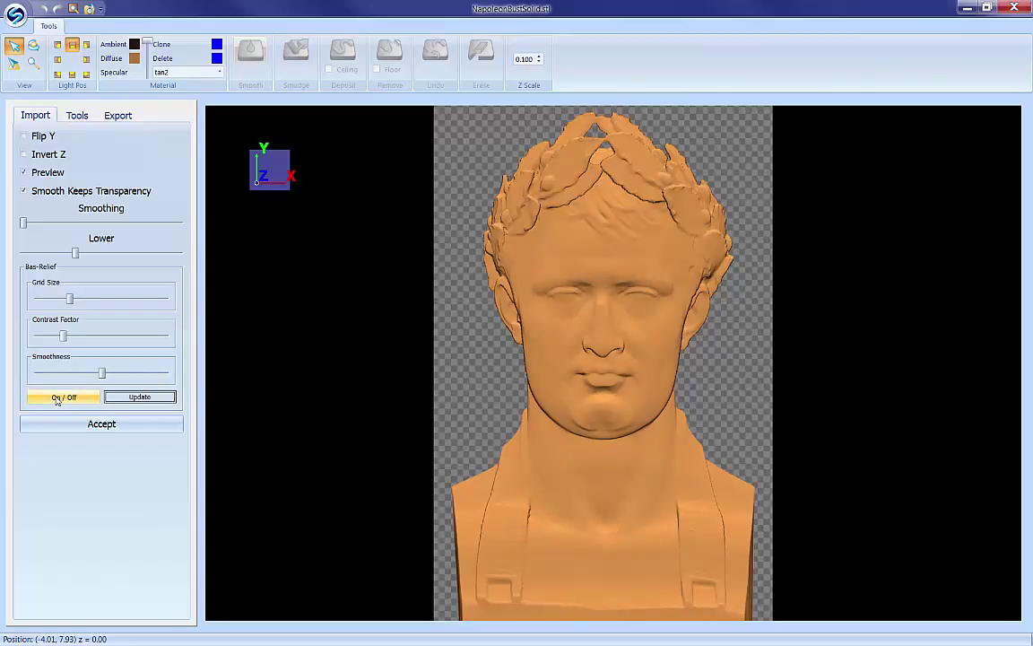
{"action": "left_click", "coordinate": [55, 397]}
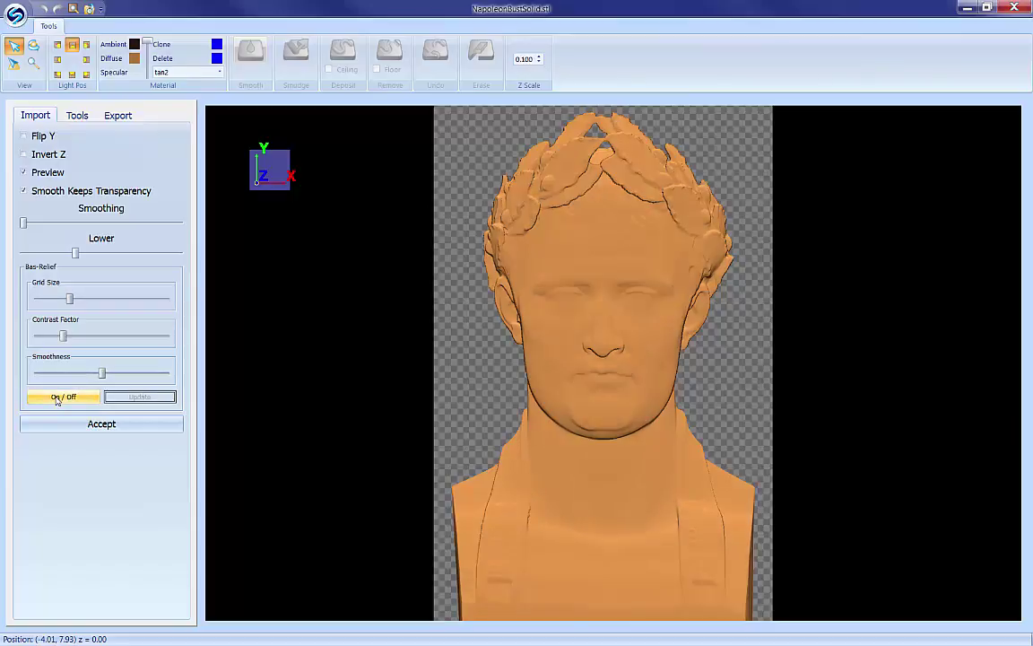
{"action": "left_click", "coordinate": [56, 397]}
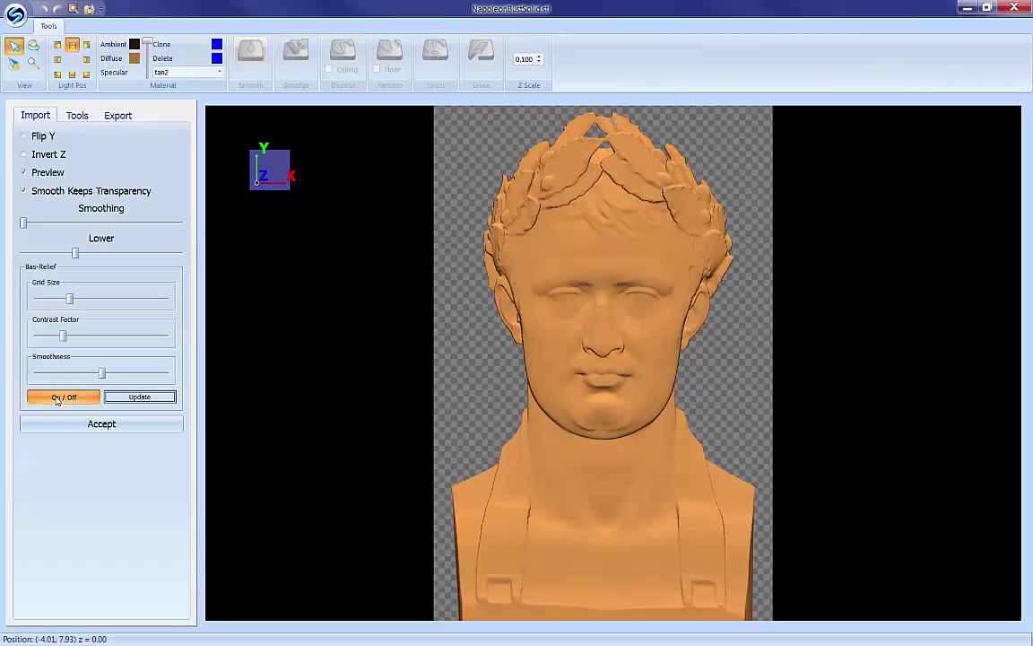
{"action": "left_click", "coordinate": [55, 397]}
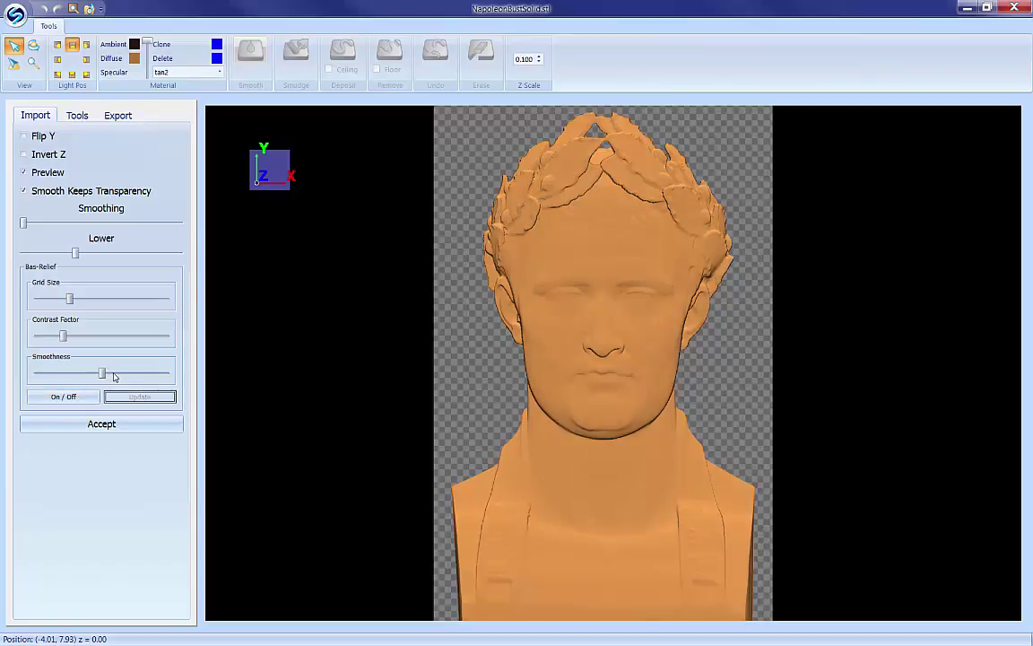
{"action": "left_click", "coordinate": [70, 397]}
{"action": "left_click_drag", "start_coordinate": [102, 374], "coordinate": [116, 374]}
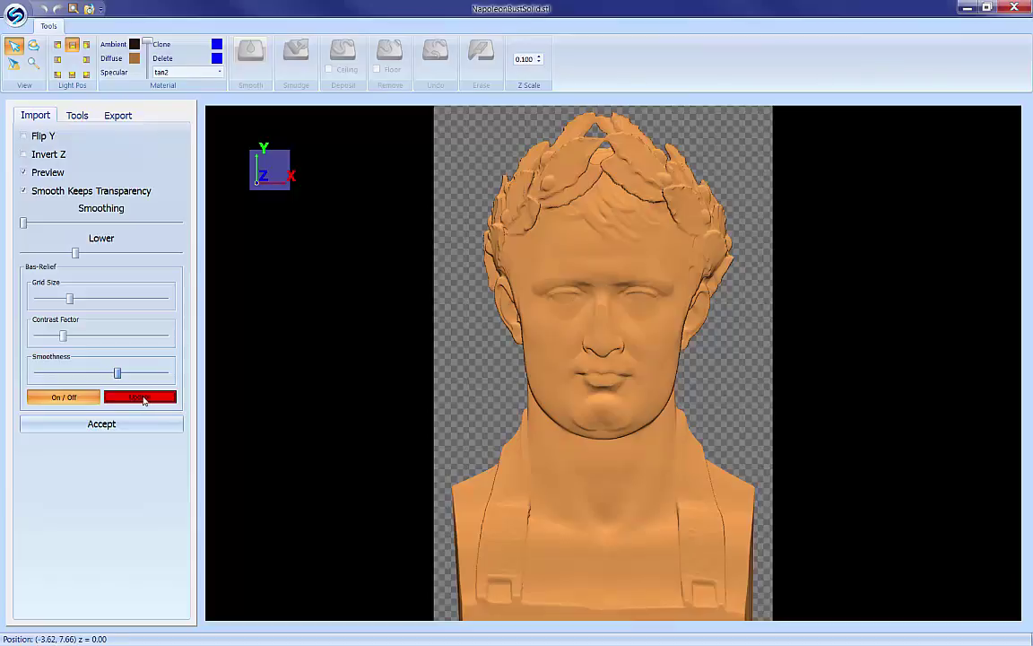
{"action": "left_click", "coordinate": [143, 399]}
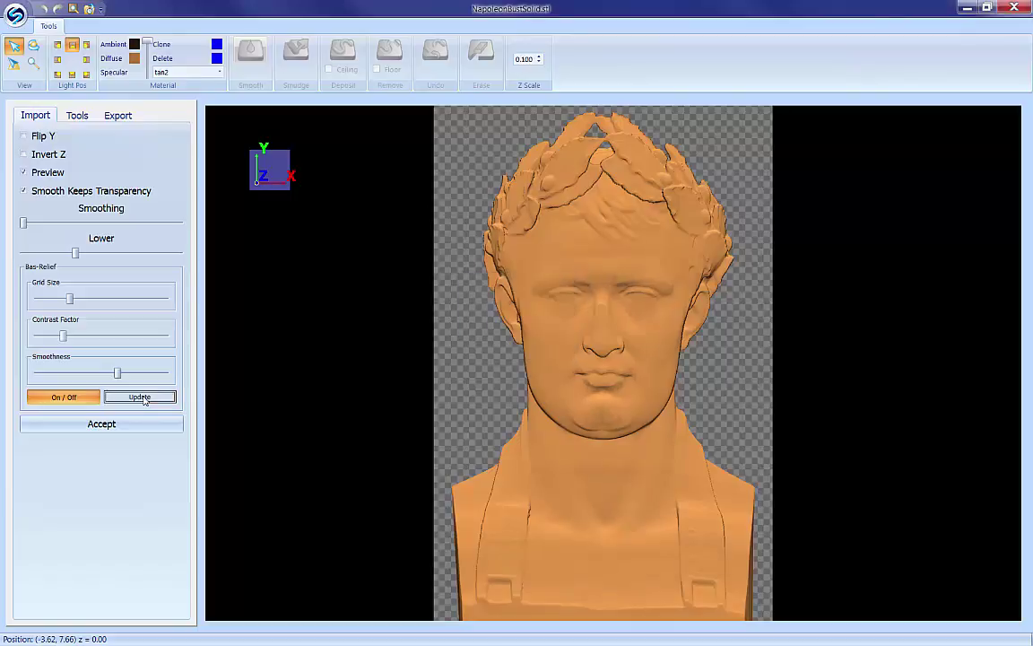
- Compare the bust with bas-relief on and off, then accept the result
{"action": "left_click", "coordinate": [76, 398]}
{"action": "left_click", "coordinate": [77, 397]}
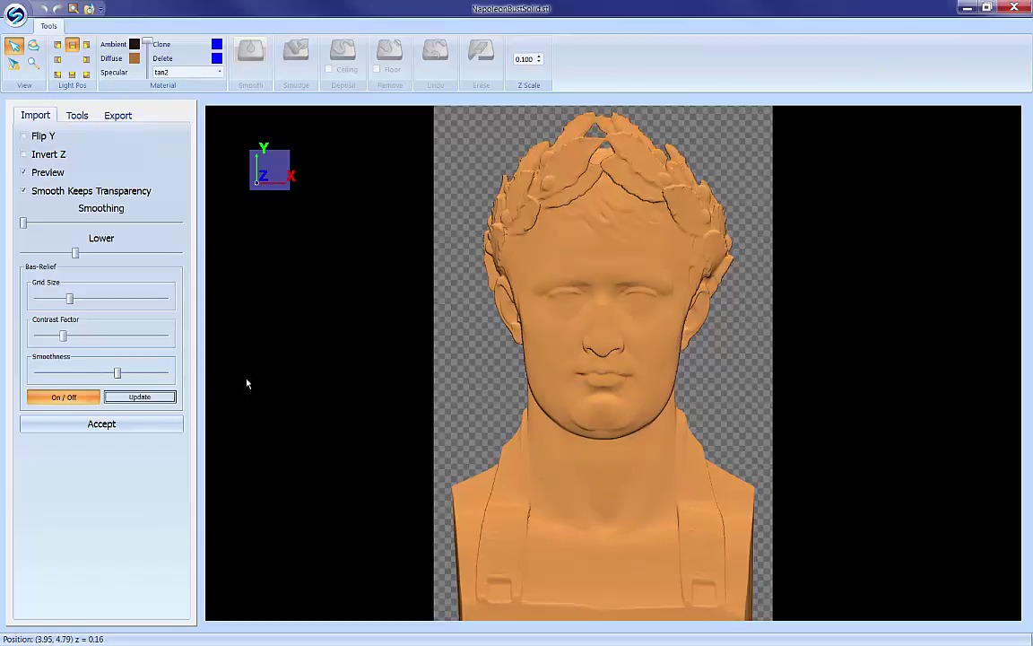
{"action": "left_click", "coordinate": [68, 398]}
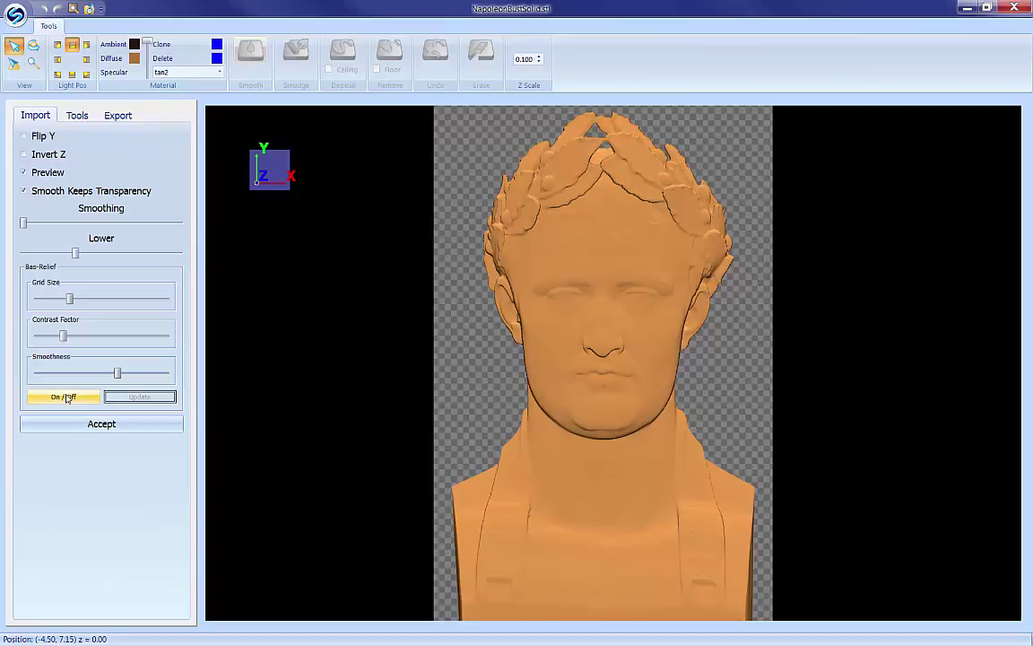
{"action": "left_click", "coordinate": [67, 398]}
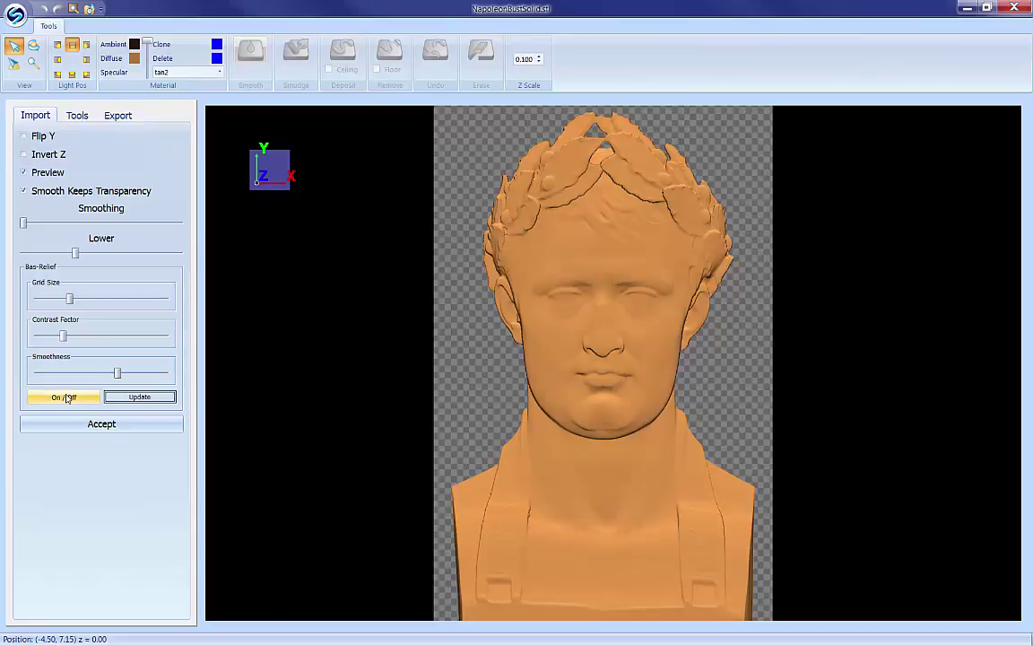
{"action": "left_click", "coordinate": [67, 397]}
{"action": "left_click", "coordinate": [68, 398]}
{"action": "left_click", "coordinate": [98, 426]}
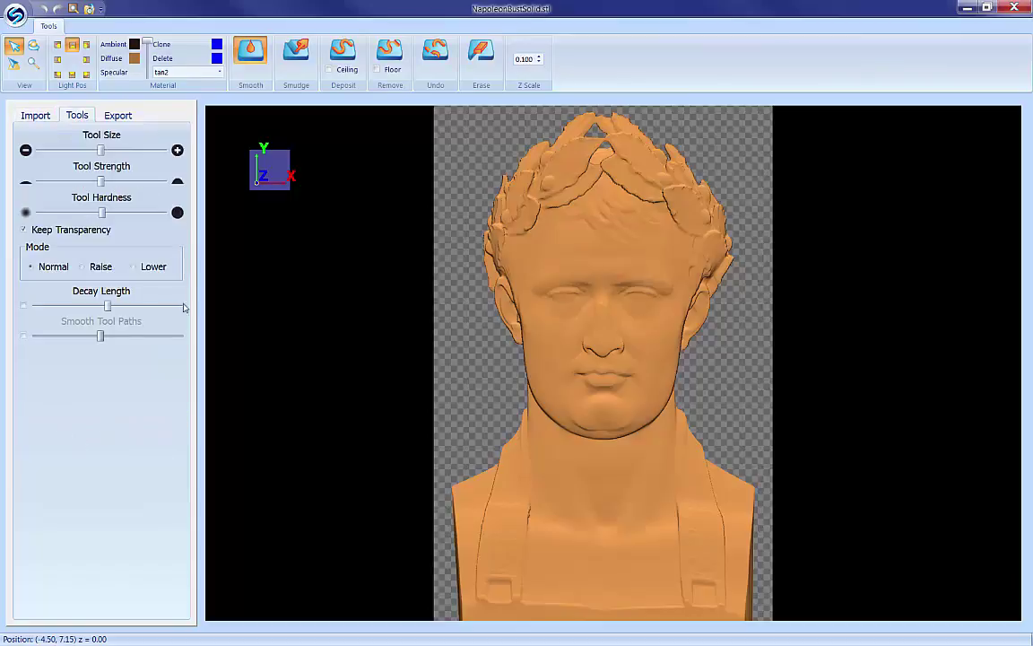
- Bring up the file menu showing the recent files
{"action": "scroll", "coordinate": [664, 434], "scroll_direction": "down", "scroll_amount": 2}
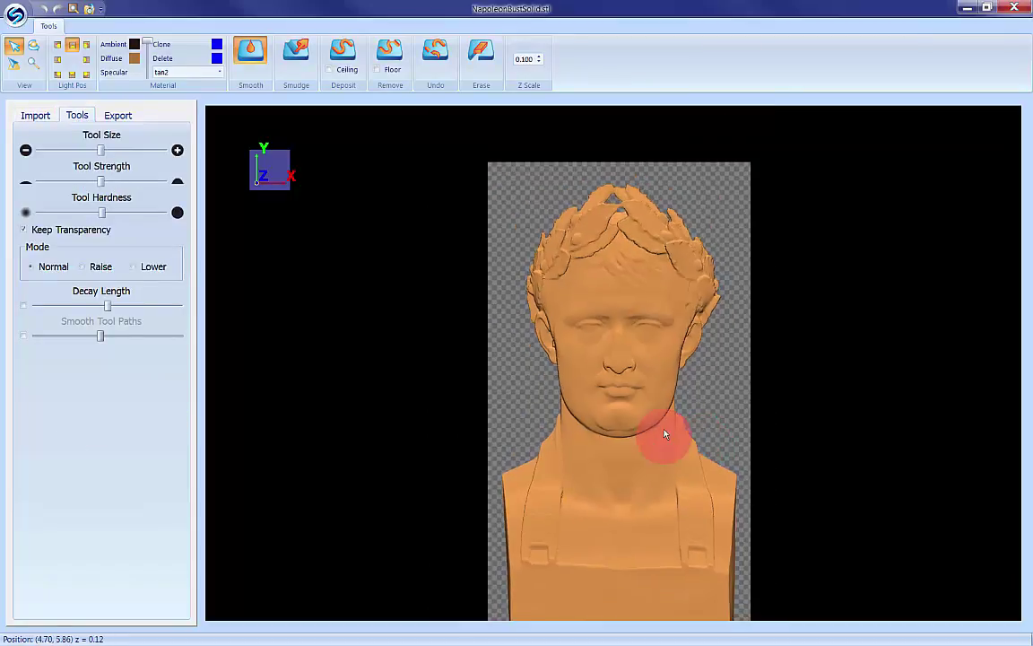
{"action": "scroll", "coordinate": [713, 422], "scroll_direction": "up", "scroll_amount": 2}
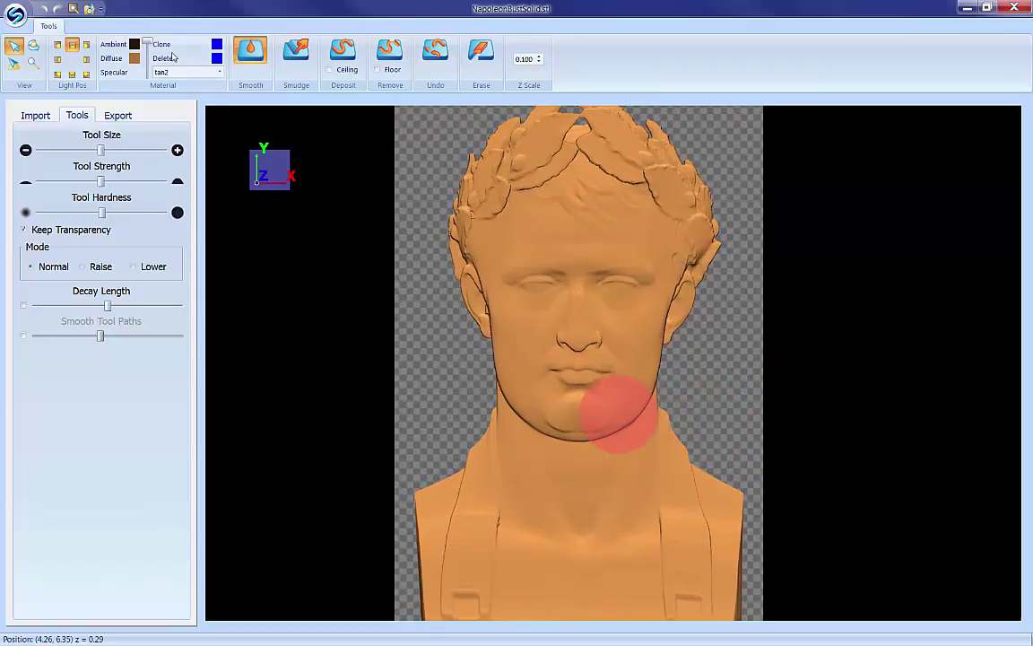
{"action": "left_click", "coordinate": [16, 15]}
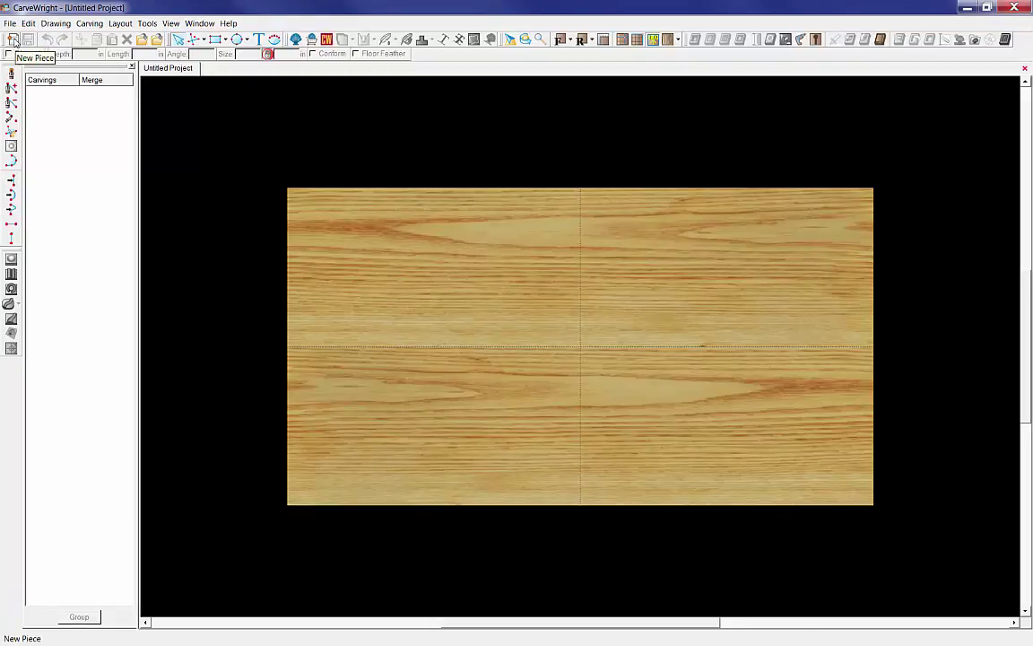
- Send the pineapple pattern from the Favorites library to Patterns Sculptor
{"action": "left_click", "coordinate": [295, 41]}
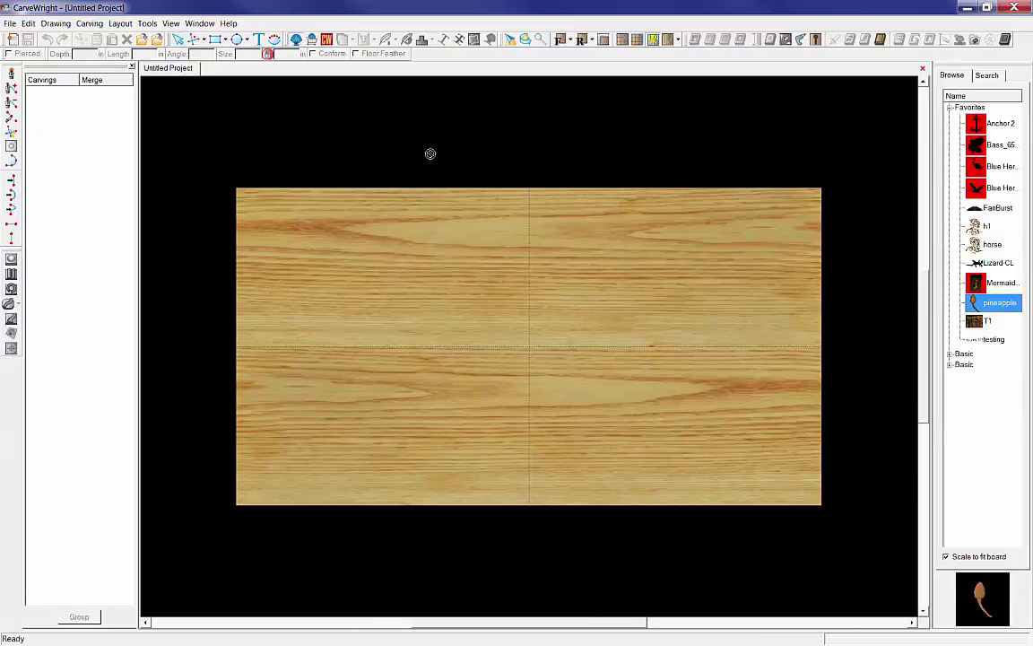
{"action": "left_click", "coordinate": [975, 303]}
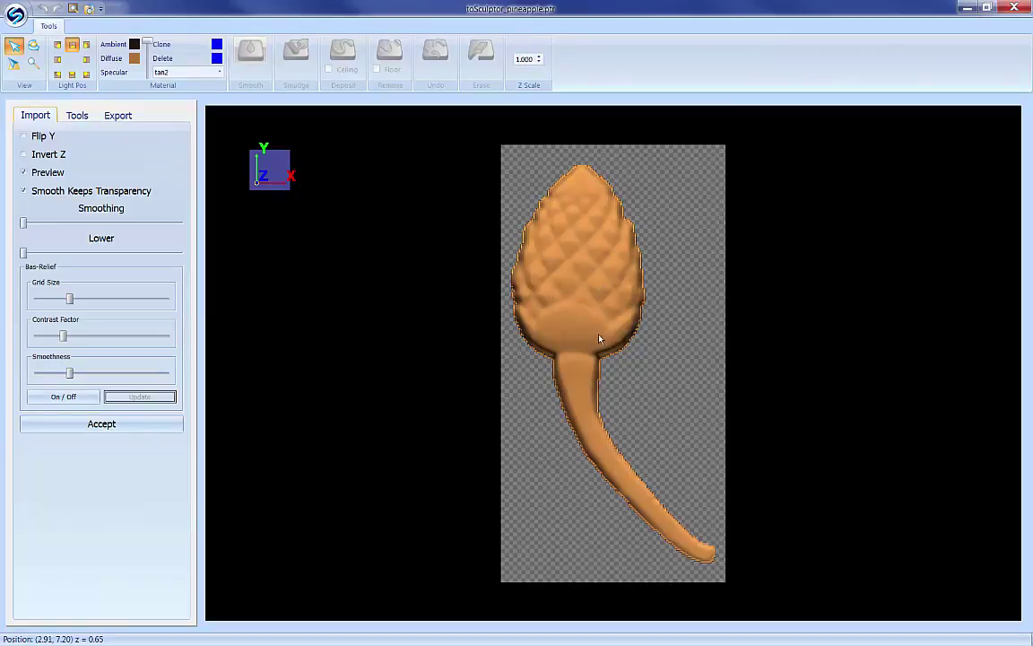
- Zoom and rotate the view to inspect the pineapple's fruit and stem relief
{"action": "scroll", "coordinate": [578, 395], "scroll_direction": "down", "scroll_amount": 3}
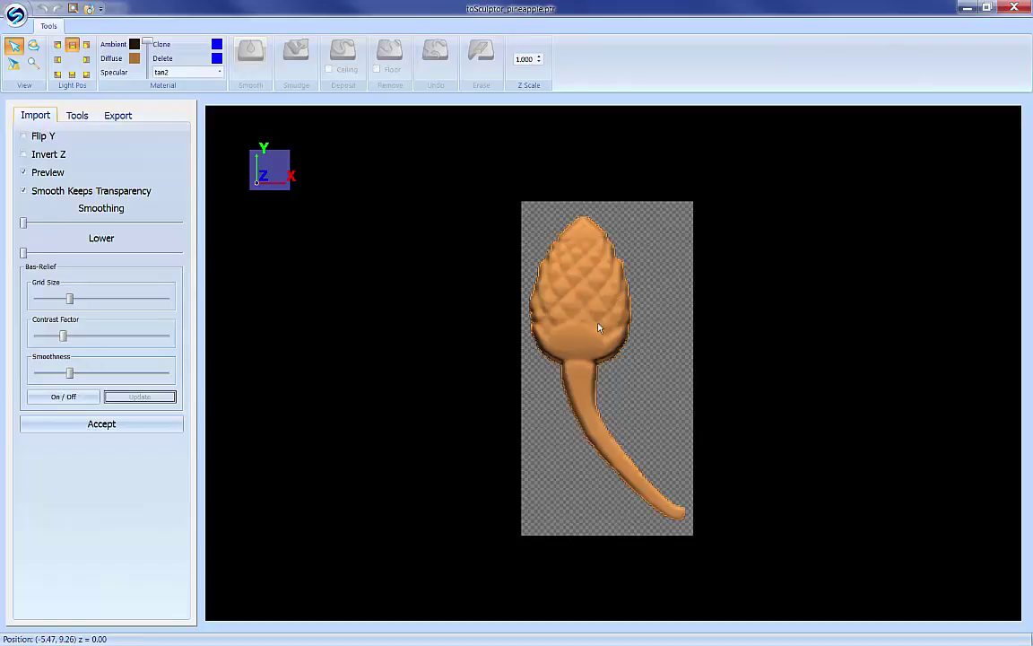
{"action": "left_click_drag", "start_coordinate": [588, 358], "coordinate": [603, 338]}
{"action": "scroll", "coordinate": [603, 338], "scroll_direction": "up", "scroll_amount": 1}
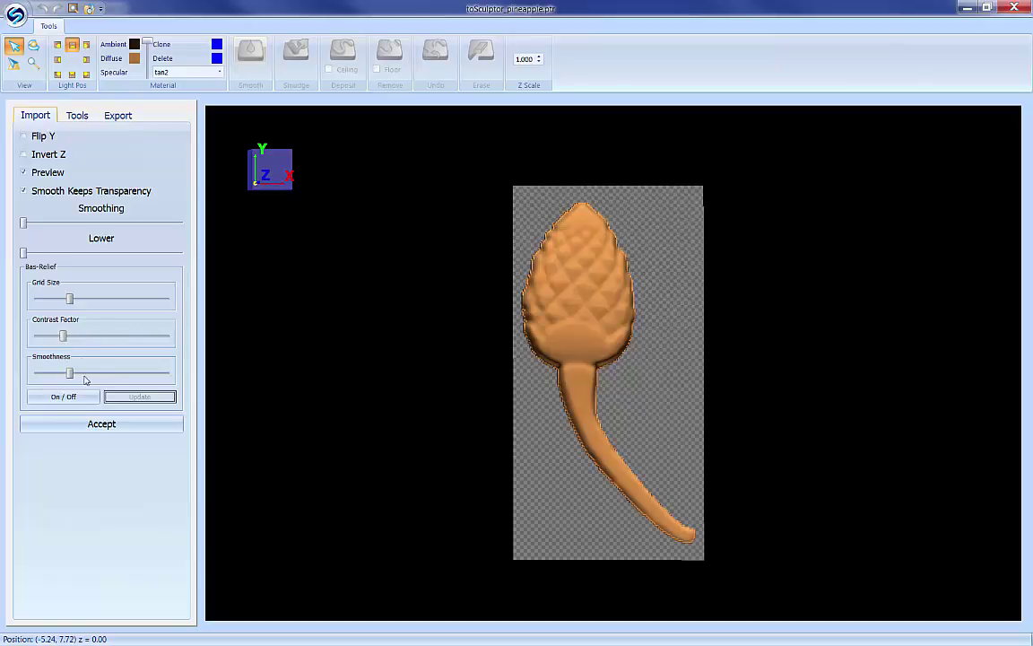
- Turn on bas-relief for the pineapple, raise Contrast Factor and Smoothness, and compute it
{"action": "left_click", "coordinate": [66, 403]}
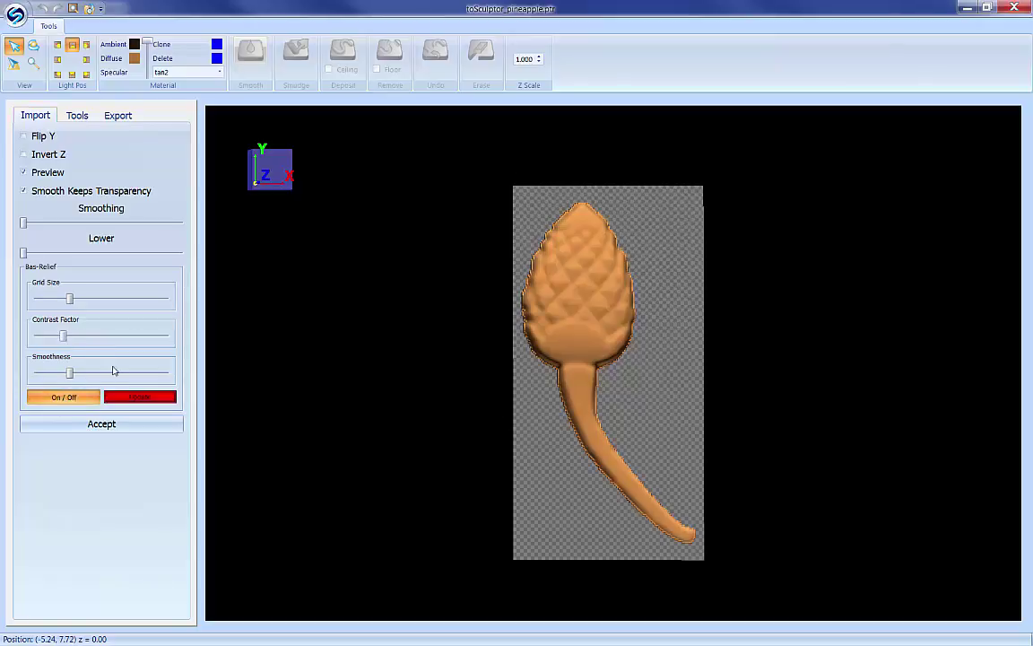
{"action": "left_click", "coordinate": [94, 376]}
{"action": "left_click", "coordinate": [99, 375]}
{"action": "left_click", "coordinate": [98, 338]}
{"action": "left_click", "coordinate": [98, 338]}
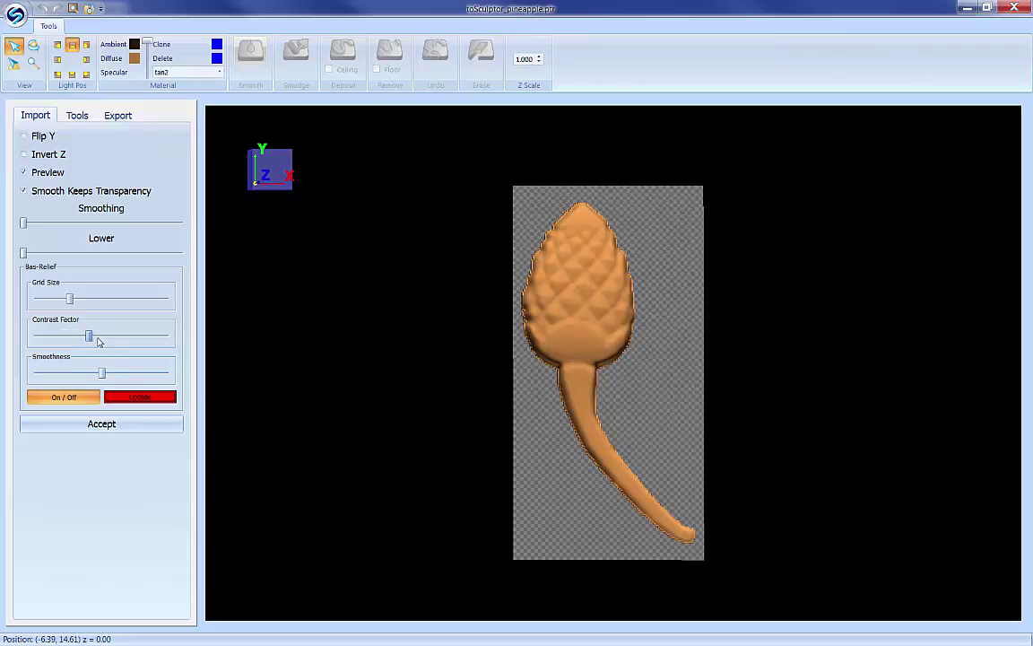
{"action": "left_click", "coordinate": [99, 338]}
{"action": "left_click", "coordinate": [121, 377]}
{"action": "left_click", "coordinate": [134, 376]}
{"action": "left_click", "coordinate": [141, 399]}
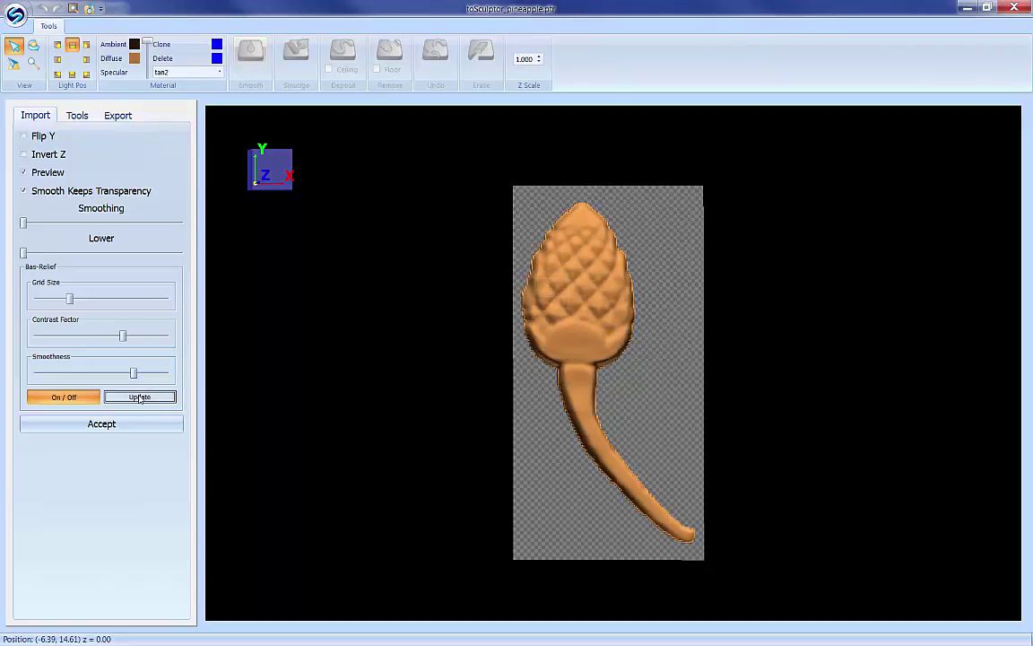
- Compare the pineapple with bas-relief on and off, ending with it off
{"action": "left_click", "coordinate": [62, 397]}
{"action": "left_click", "coordinate": [63, 397]}
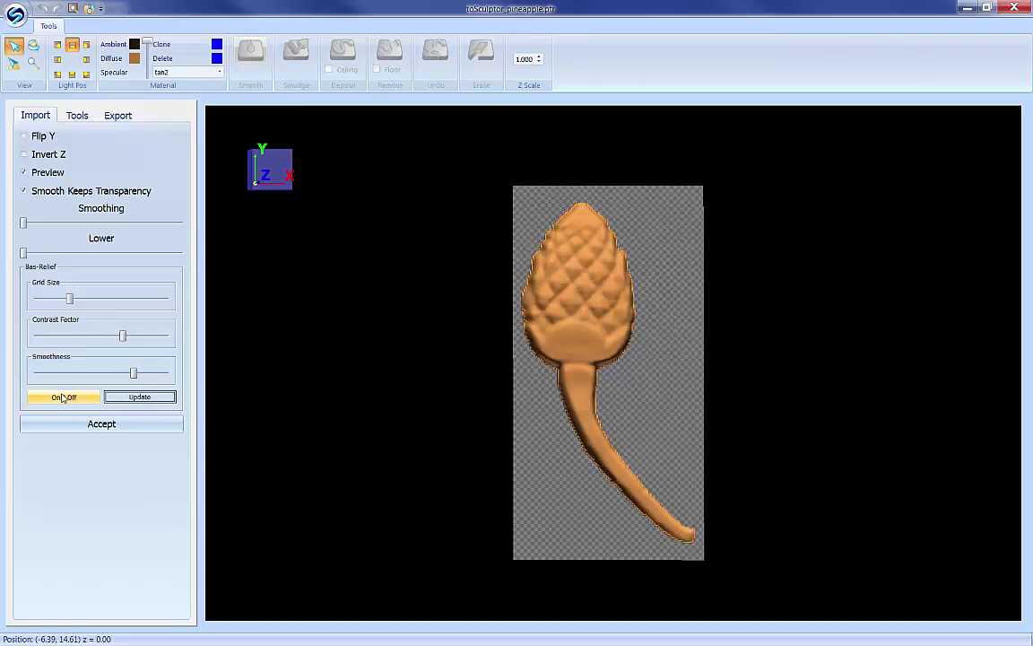
{"action": "left_click", "coordinate": [63, 397]}
{"action": "left_click", "coordinate": [63, 398]}
{"action": "left_click", "coordinate": [64, 397]}
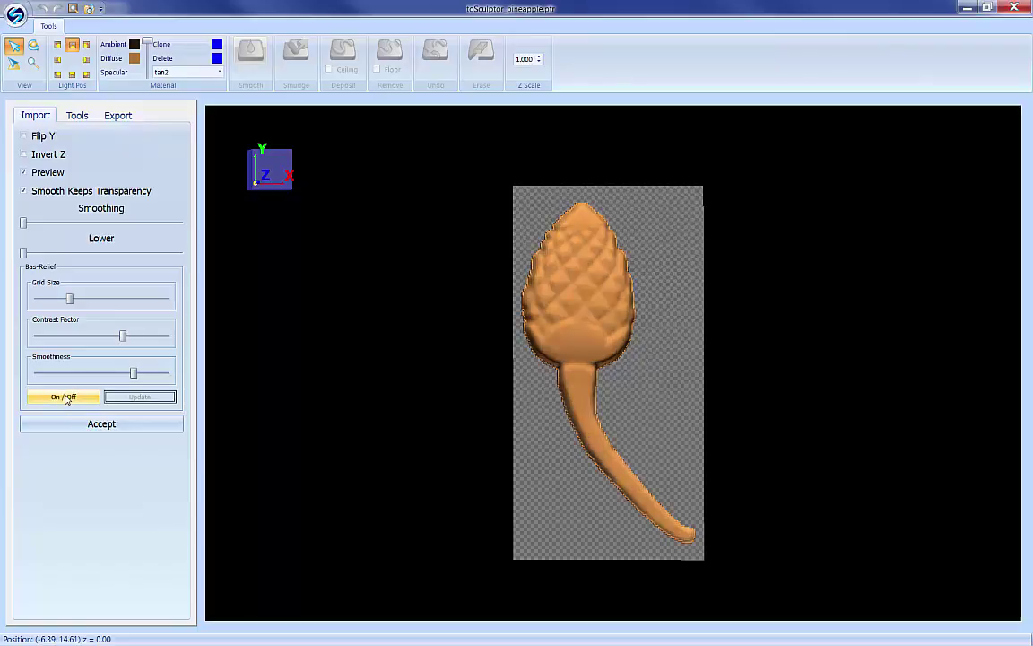